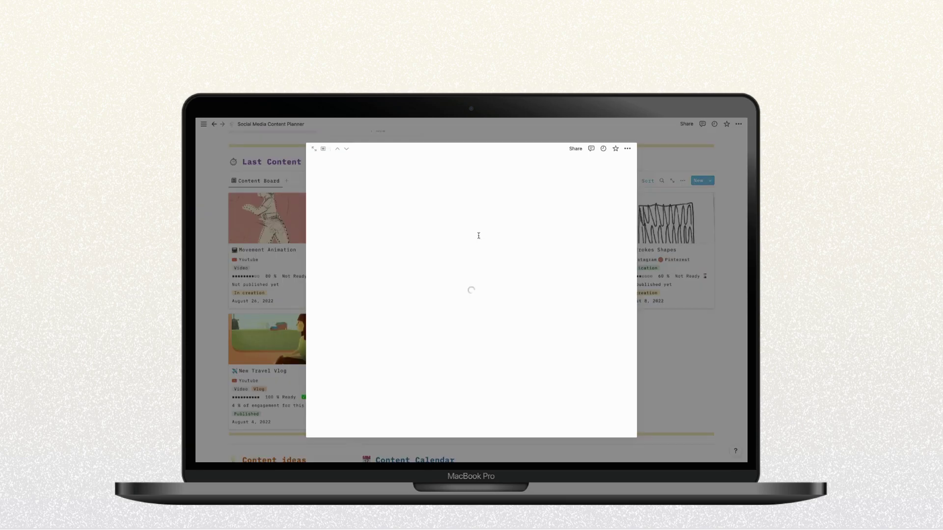
Look through the content page opened from the Last Content board and close it
scroll(479, 238, down, 5)
scroll(479, 238, up, 5)
click(728, 256)
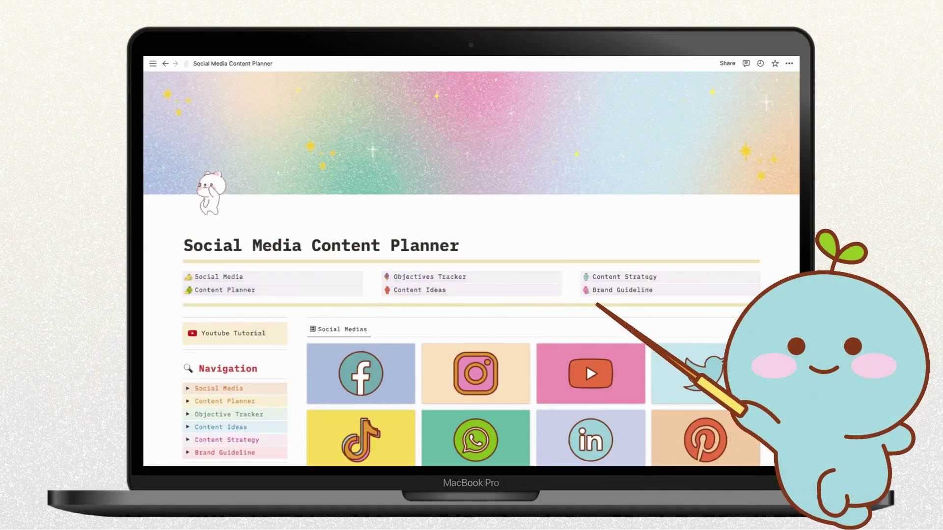
Open the Social Media database and review the platform cards from Facebook to Pinterest
click(222, 276)
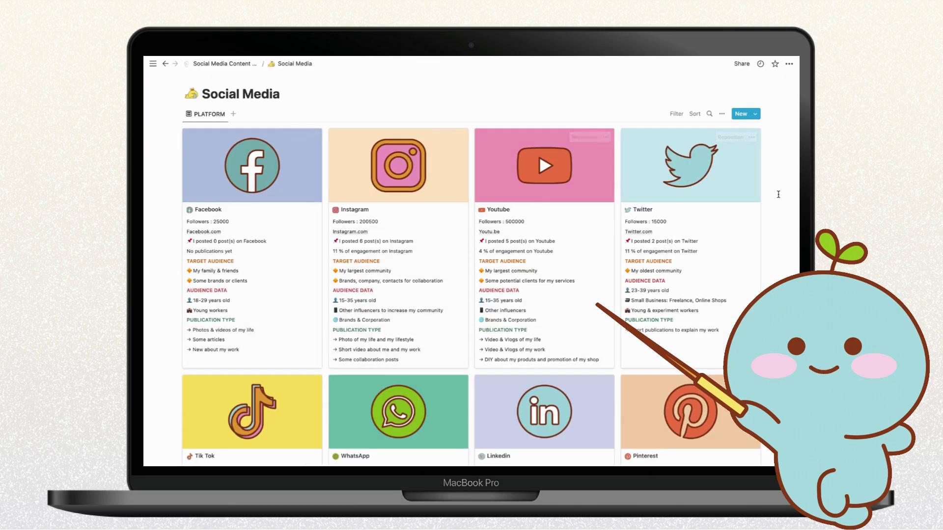
scroll(778, 194, down, 5)
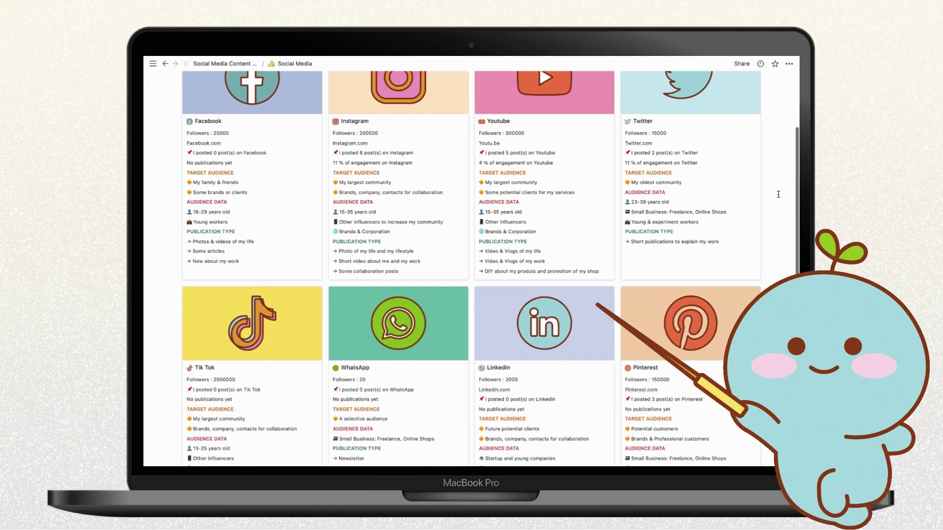
scroll(779, 195, down, 4)
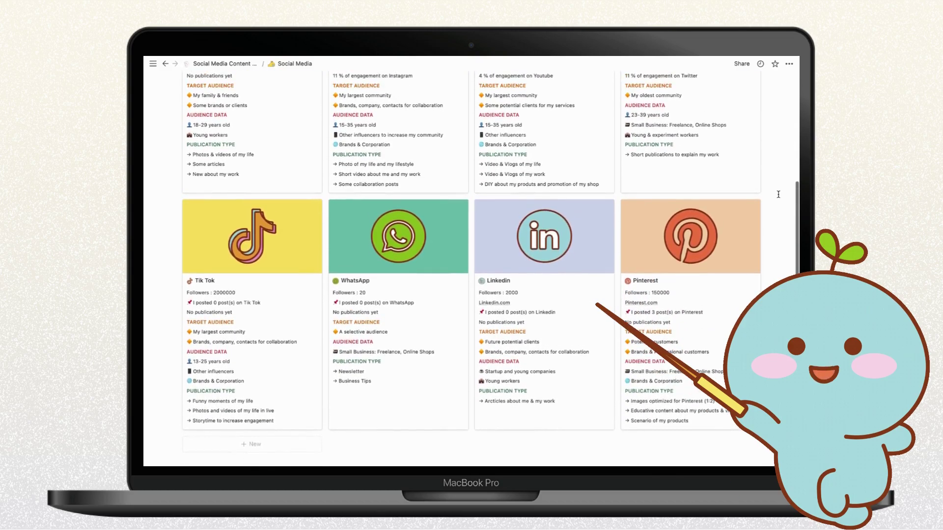
scroll(779, 194, up, 5)
scroll(778, 195, up, 3)
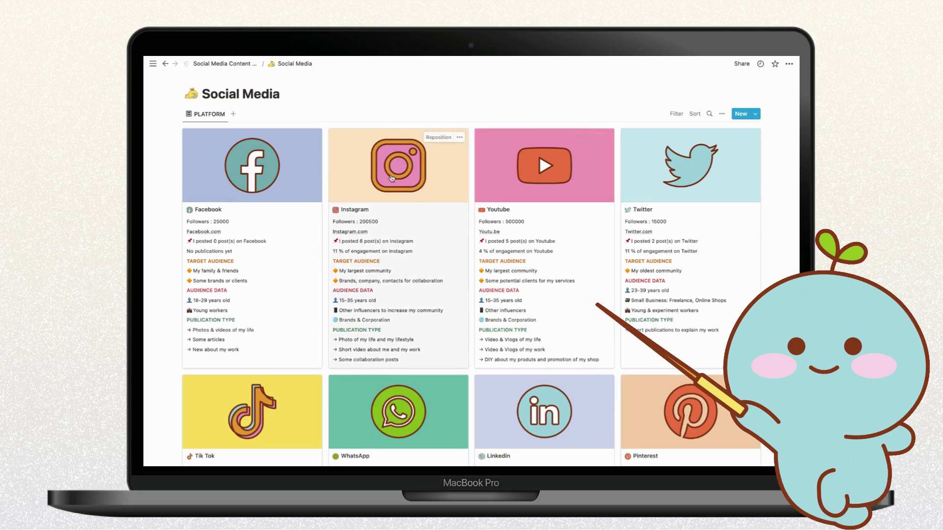
scroll(411, 182, down, 1)
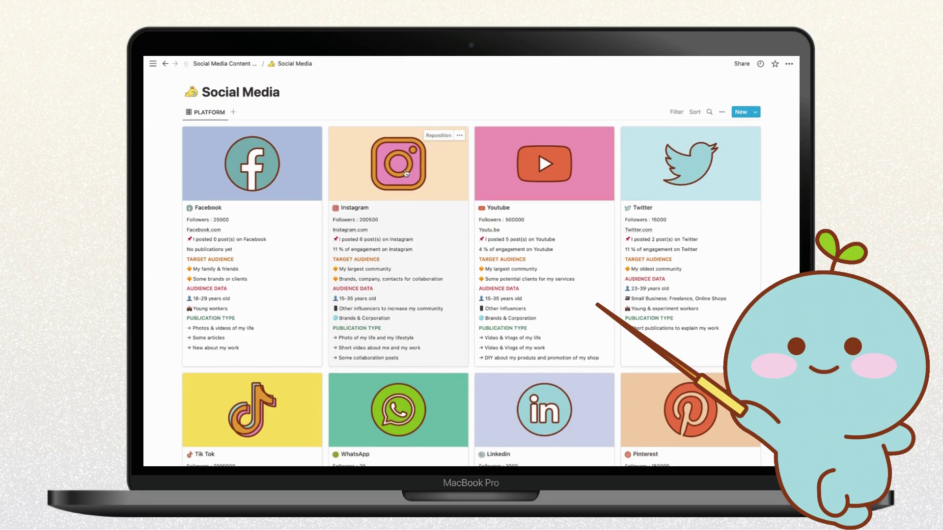
Open the Instagram card and review its bio section and the gallery of last posts
click(403, 174)
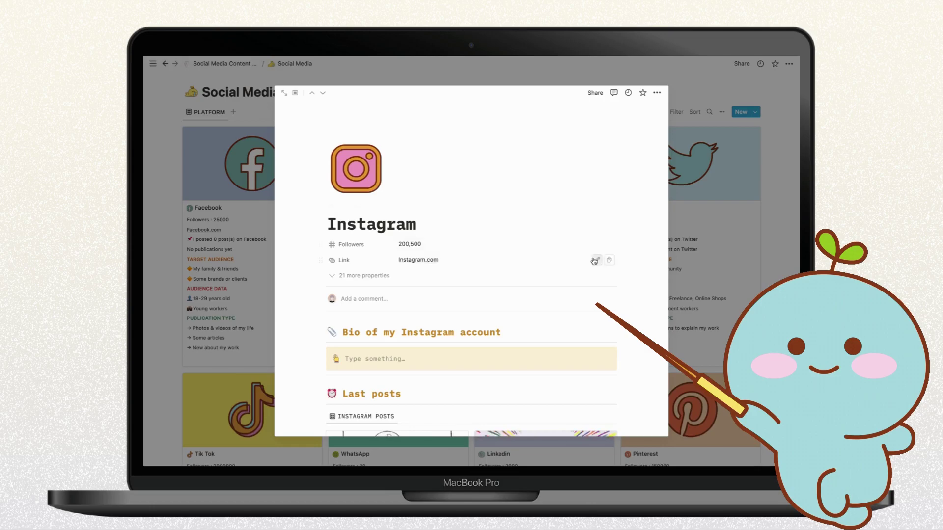
scroll(640, 287, down, 8)
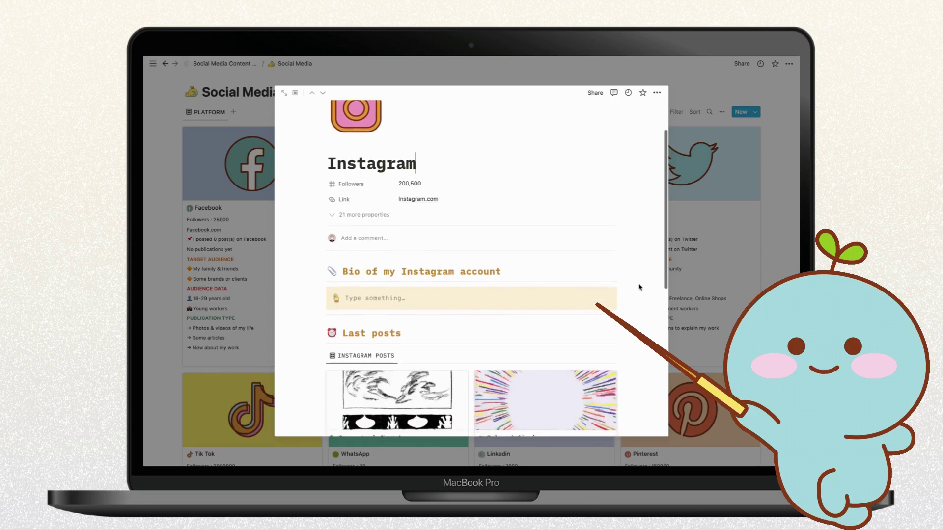
scroll(640, 287, down, 7)
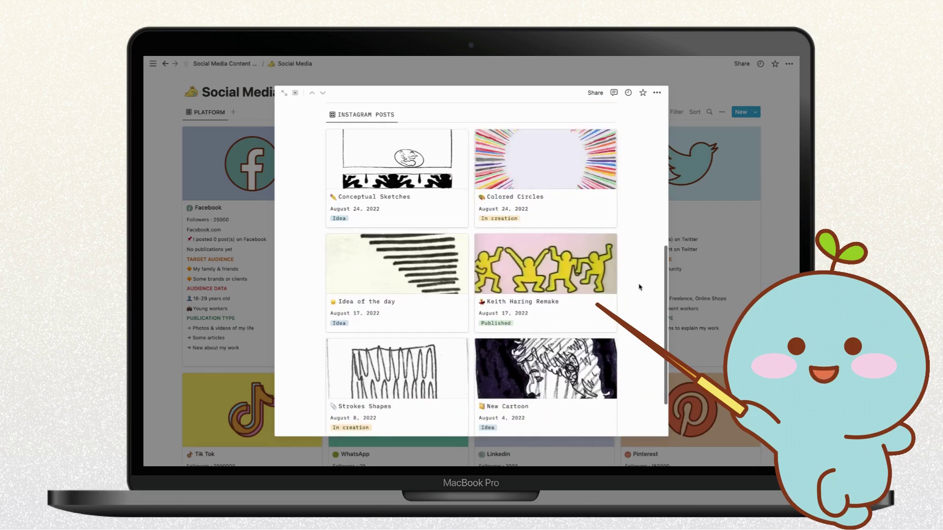
scroll(640, 287, up, 4)
scroll(639, 288, up, 9)
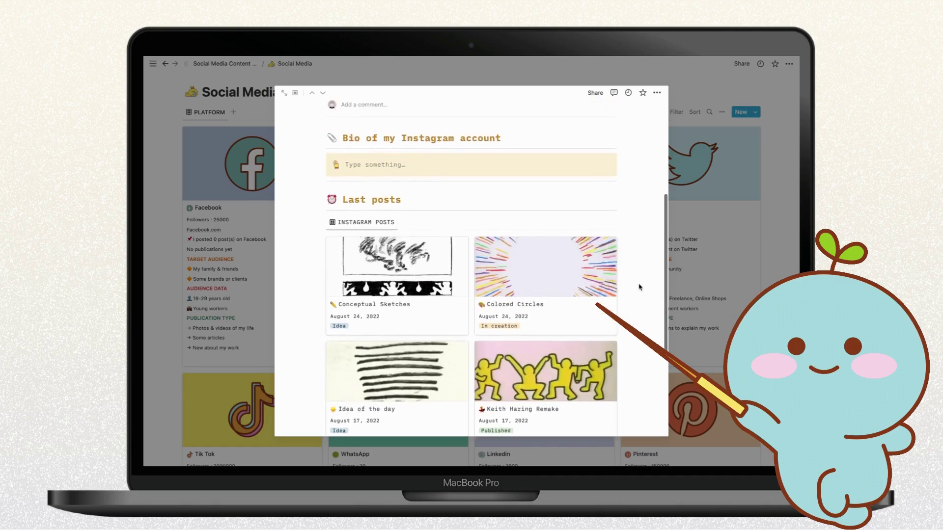
scroll(639, 284, up, 2)
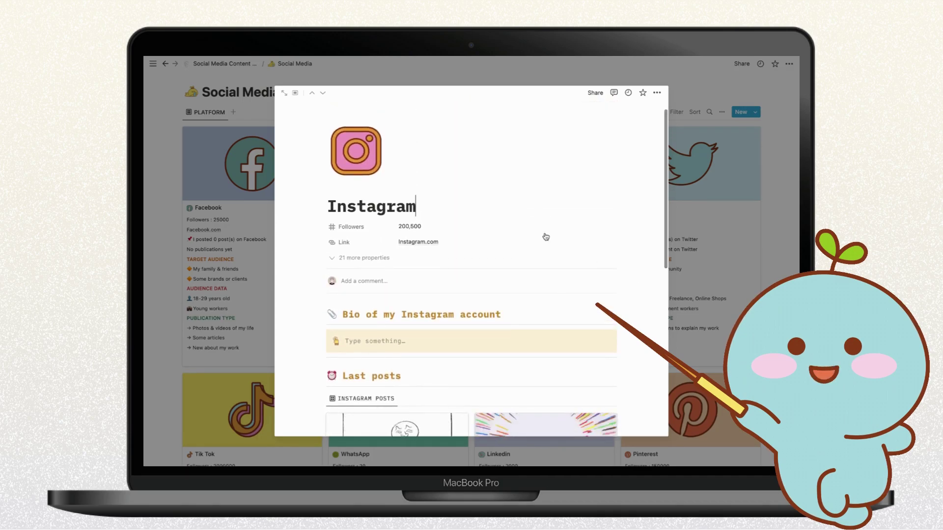
scroll(388, 294, down, 11)
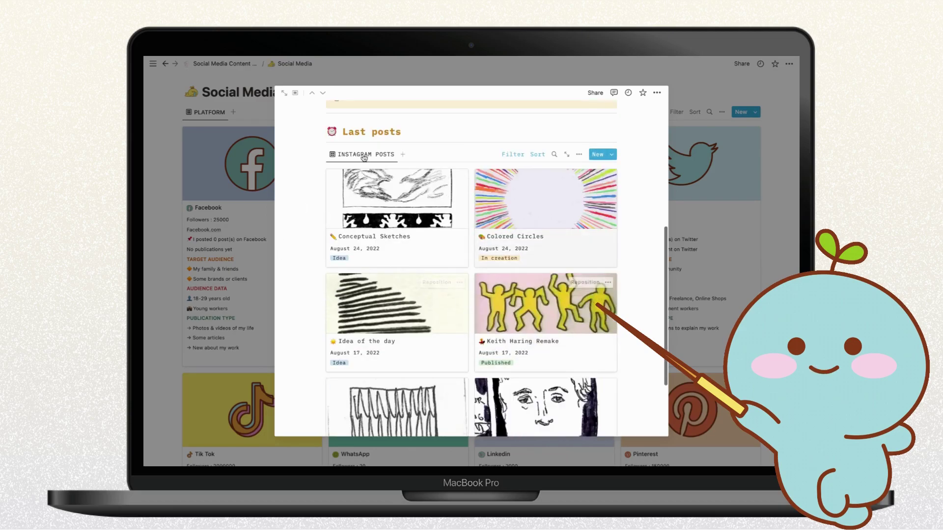
scroll(432, 272, up, 11)
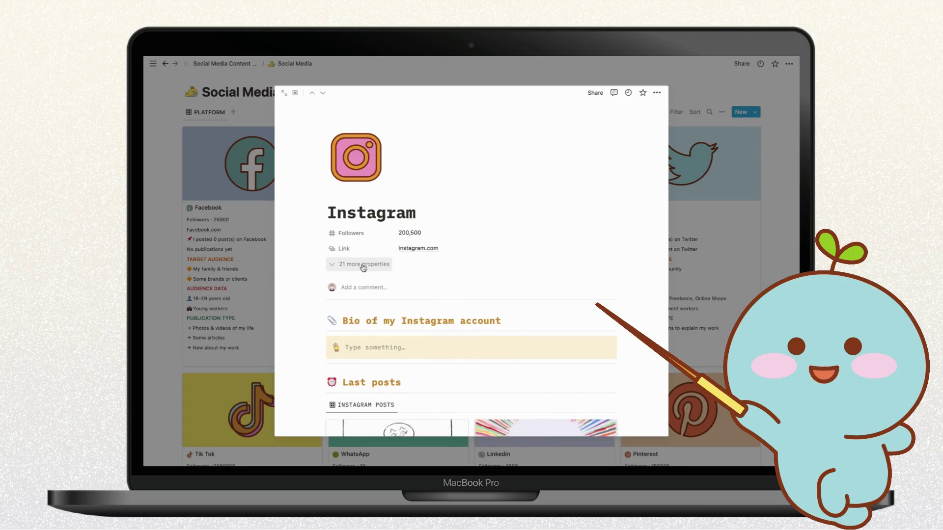
Expand the Instagram page's hidden properties and set Followers to 250000
click(365, 265)
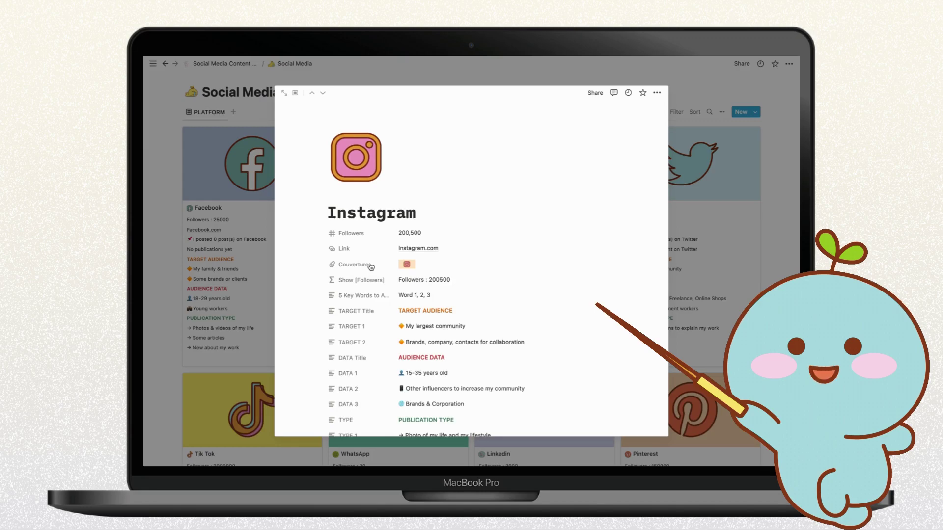
click(421, 234)
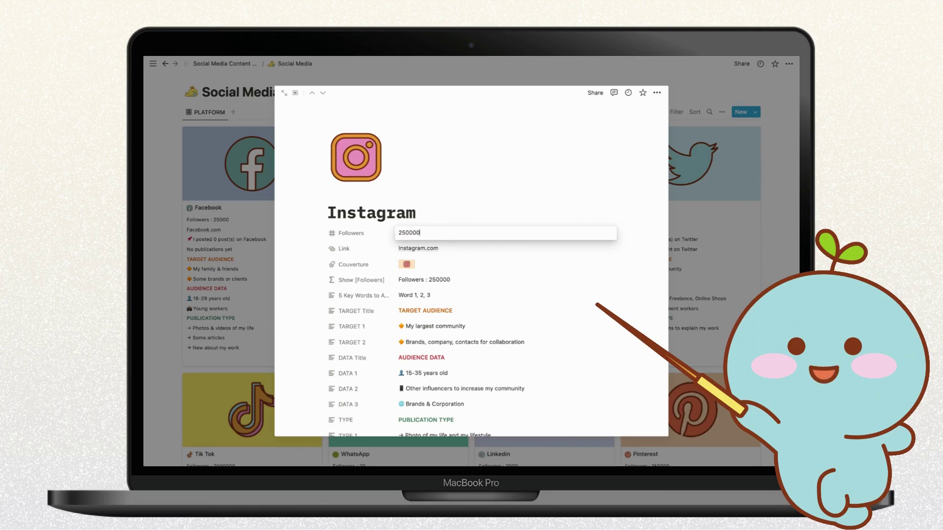
click(471, 245)
Review Instagram's target audience, audience data and publication type properties, and inspect the settings of the Content Planner relation
scroll(471, 244, down, 3)
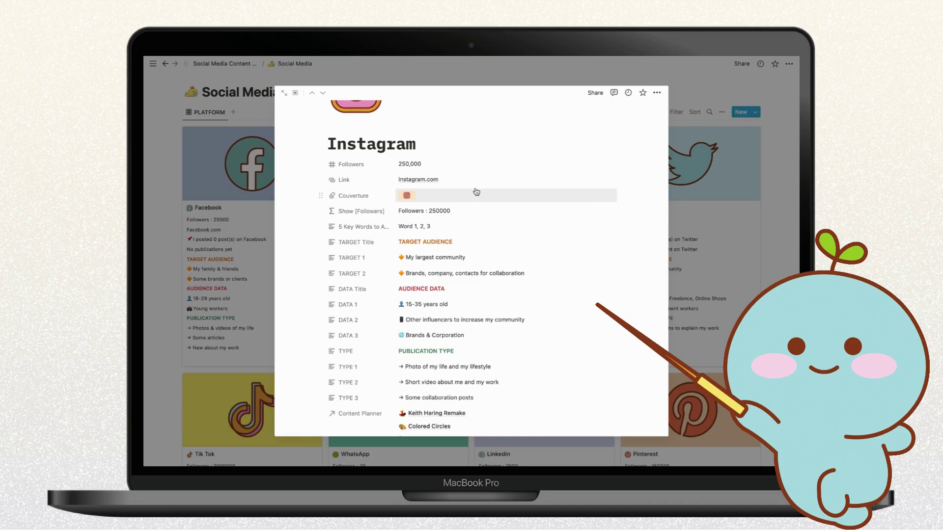
scroll(476, 192, down, 2)
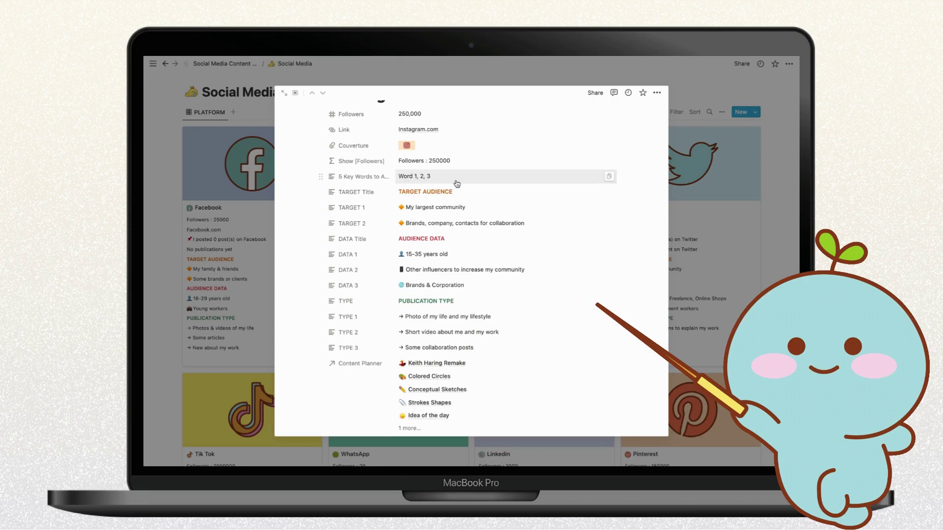
scroll(462, 185, down, 2)
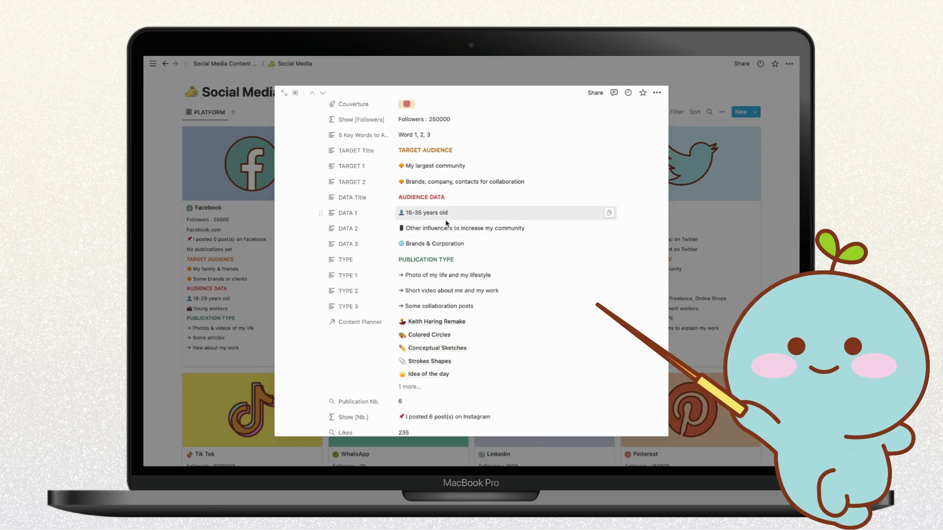
scroll(449, 247, down, 3)
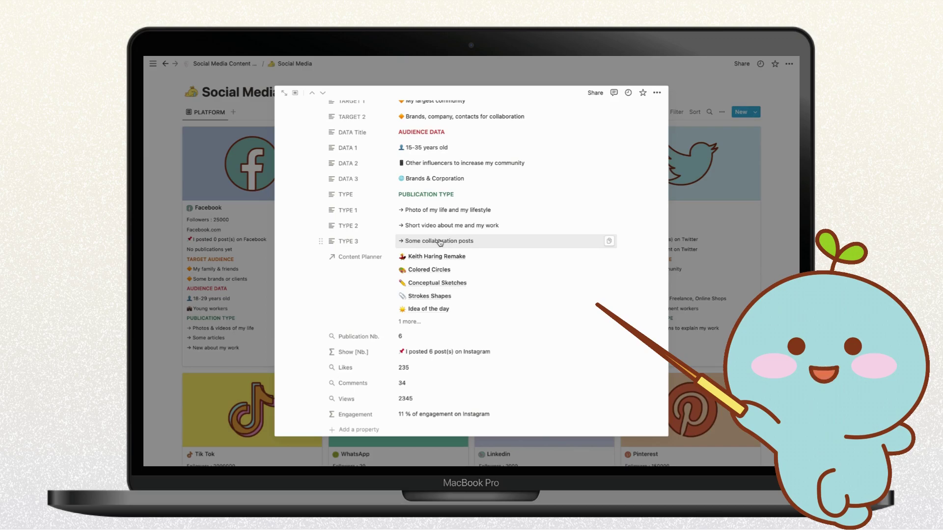
scroll(440, 242, down, 3)
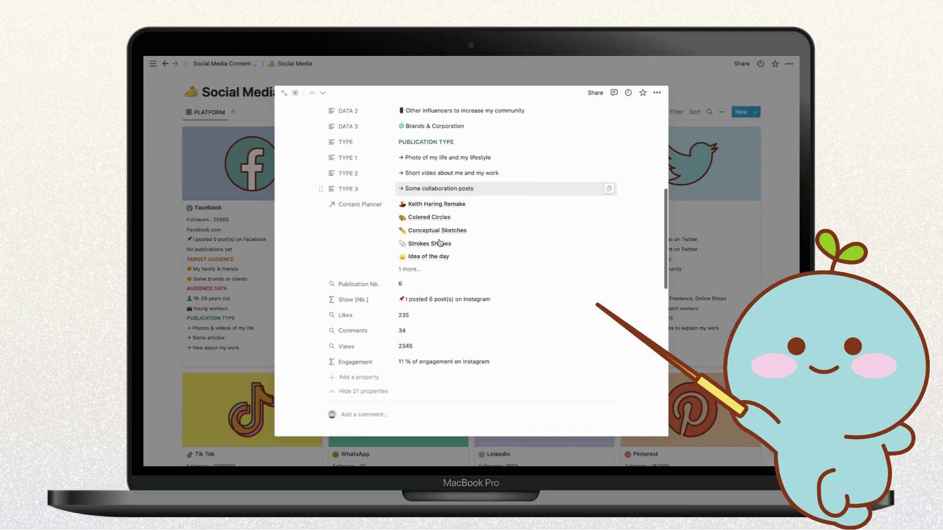
click(371, 201)
click(370, 228)
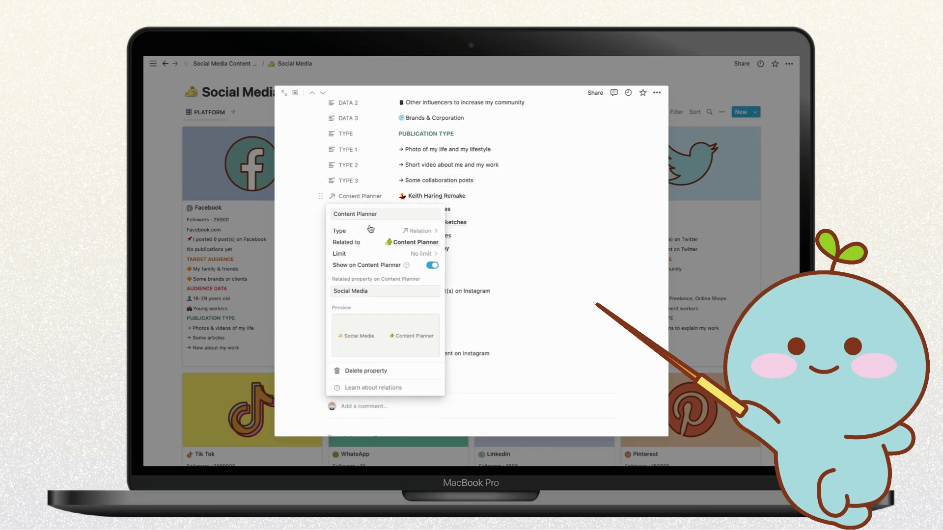
click(486, 236)
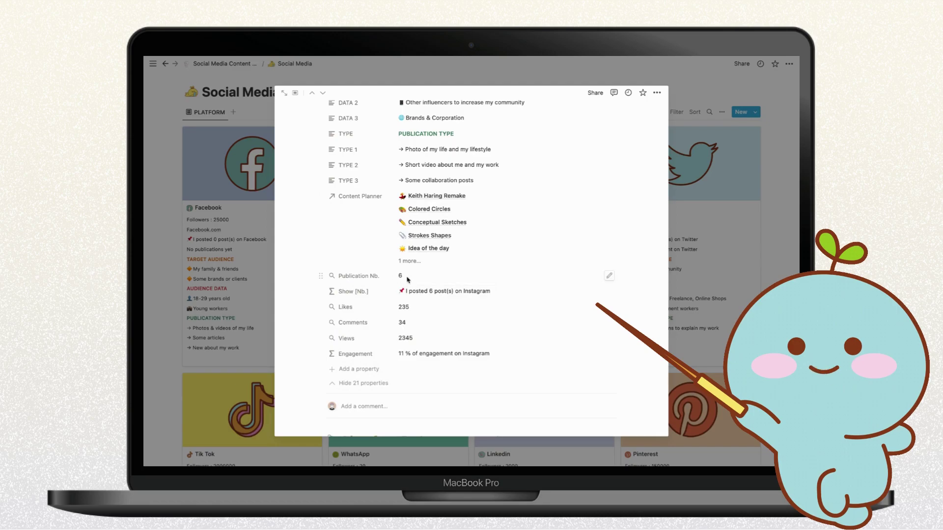
Review Instagram's engagement properties, collapse the extra properties, and look over the bio callout and last posts
scroll(403, 283, down, 3)
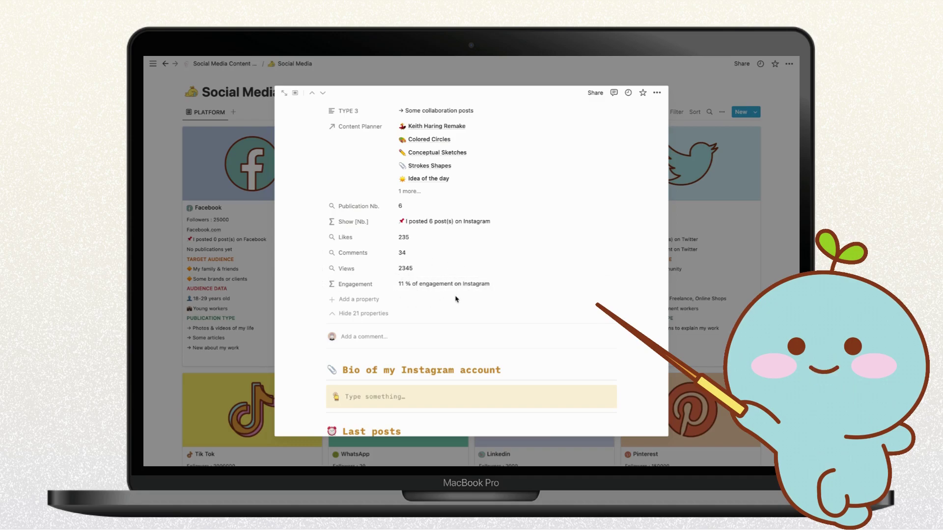
scroll(367, 314, down, 8)
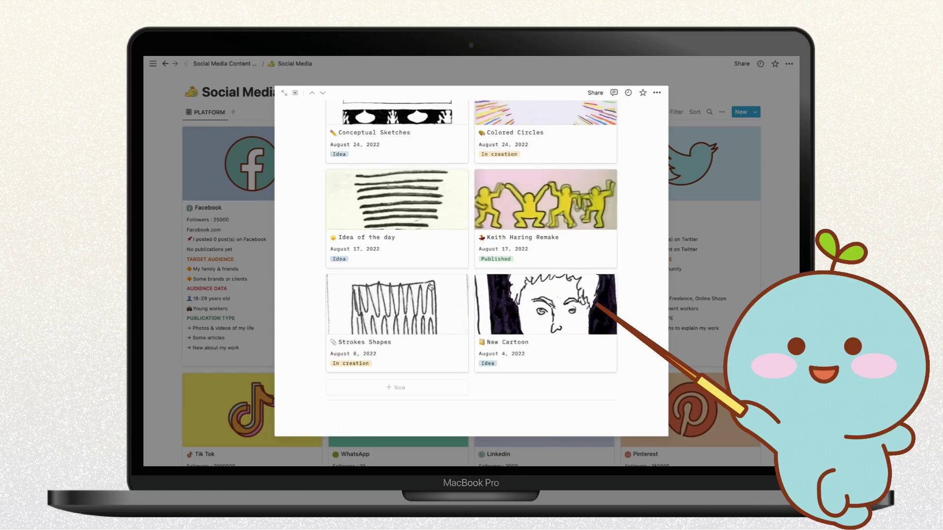
scroll(437, 280, up, 4)
scroll(436, 281, up, 5)
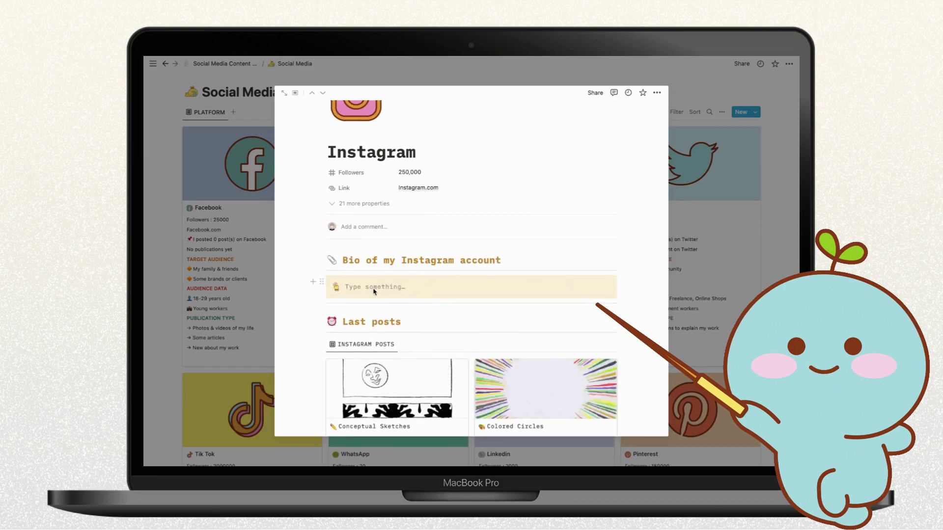
scroll(374, 290, down, 5)
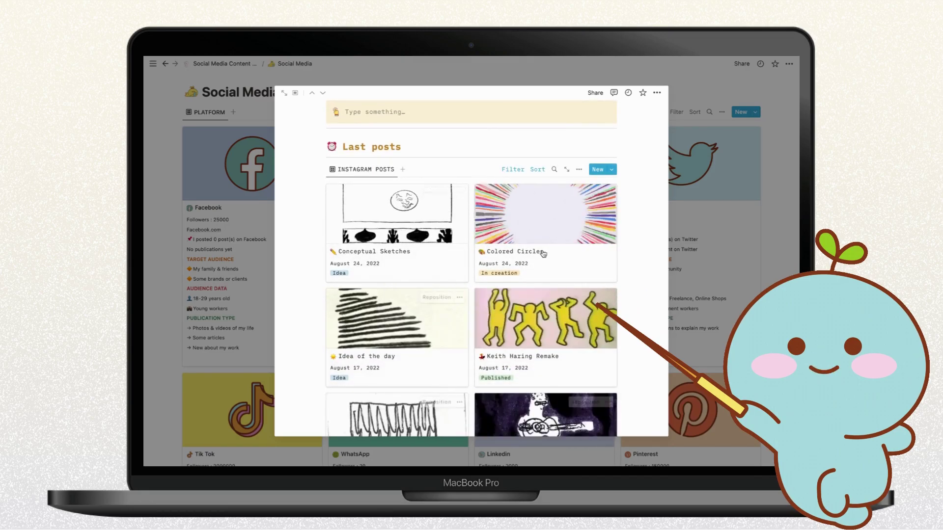
scroll(548, 378, down, 3)
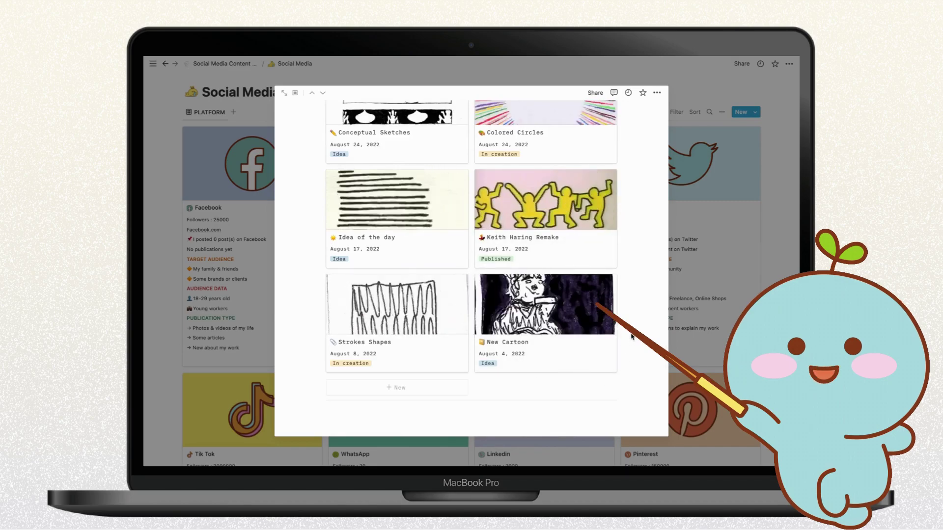
Add a new post titled "New Content" to the Instagram posts gallery
click(399, 388)
text(New Conte)
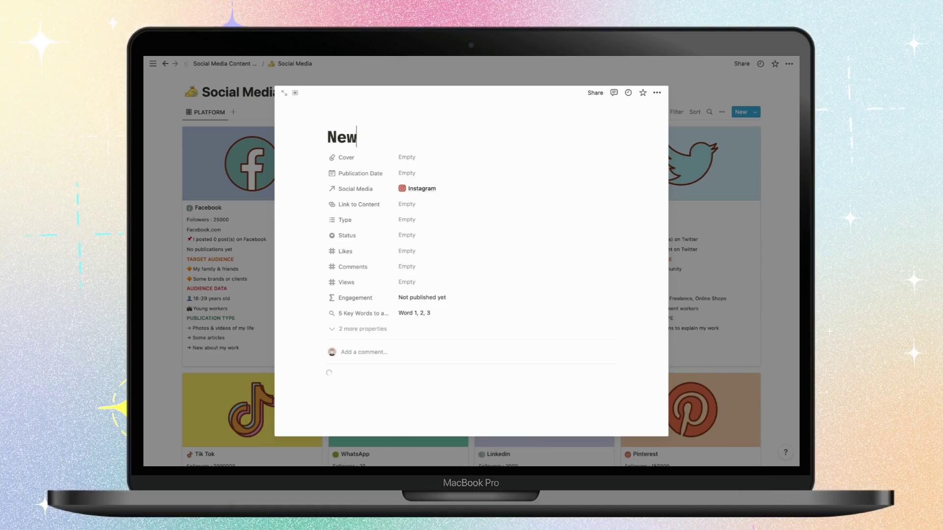
text(nt)
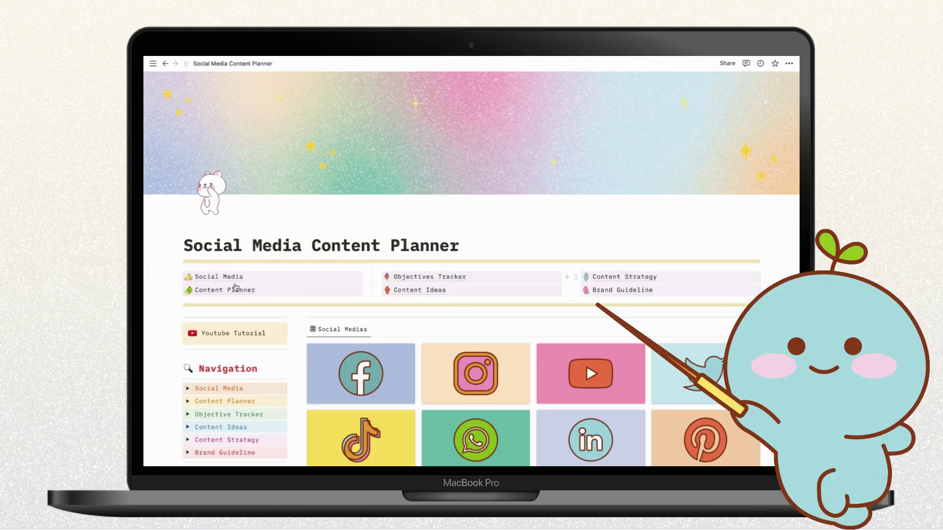
Open the Content Planner database and browse its calendar, published, unpublished, progress and board views
click(224, 290)
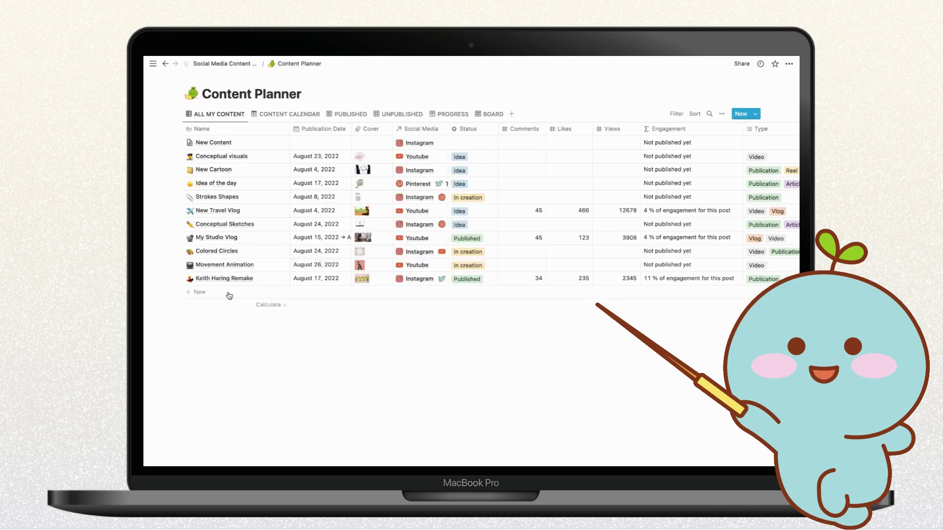
click(273, 116)
click(349, 117)
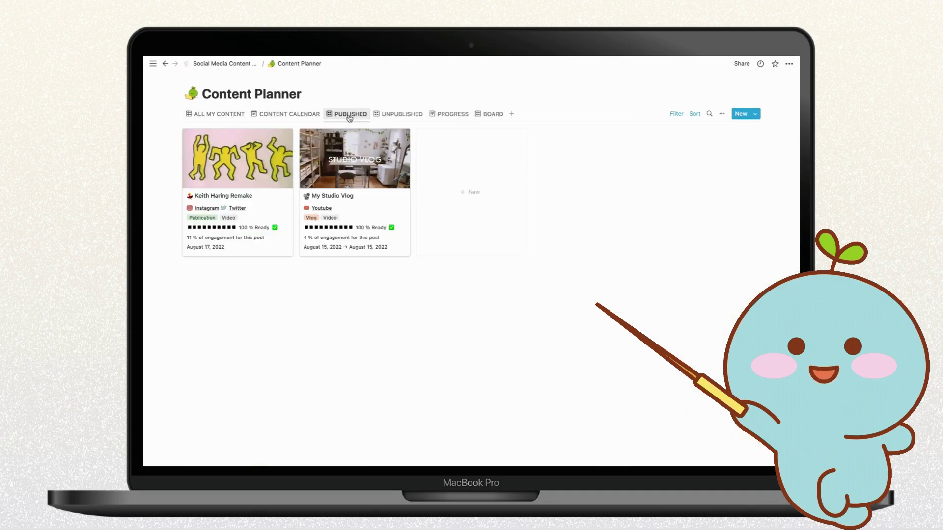
click(403, 117)
click(440, 117)
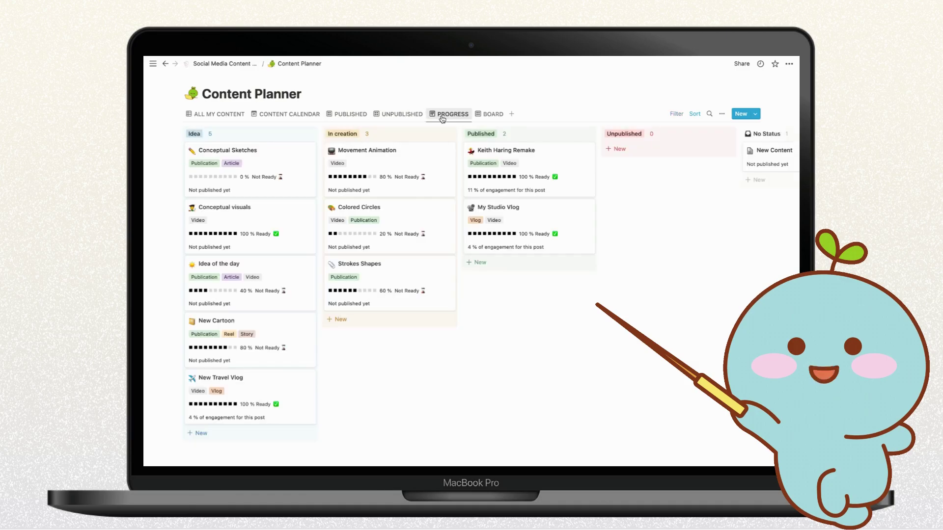
click(493, 115)
Open the New Content card from the board view and review its properties, objectives tracker, description and hashtag sections
scroll(484, 248, down, 4)
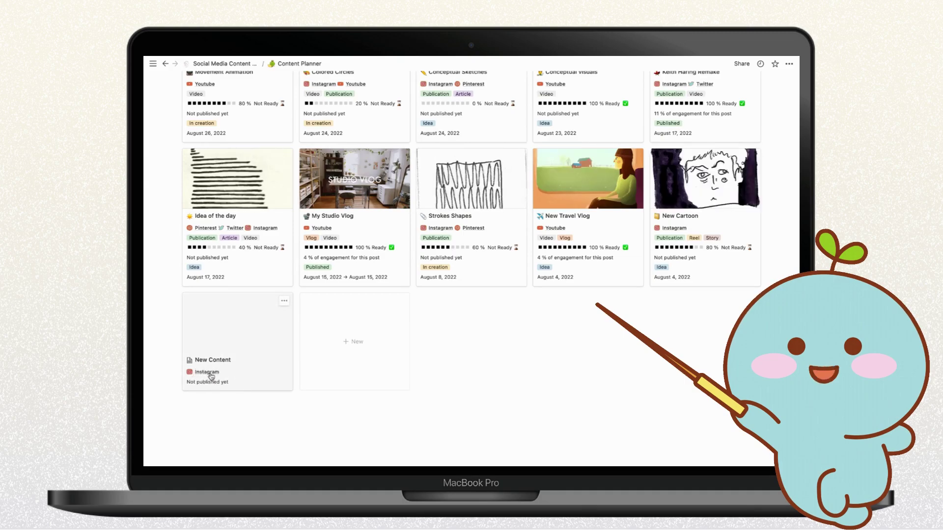
click(257, 358)
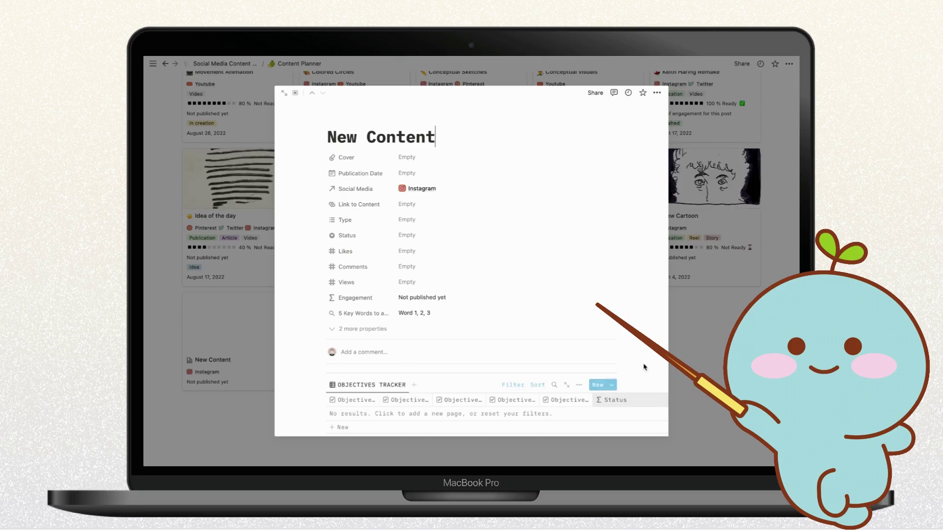
scroll(645, 373, down, 5)
scroll(645, 369, down, 3)
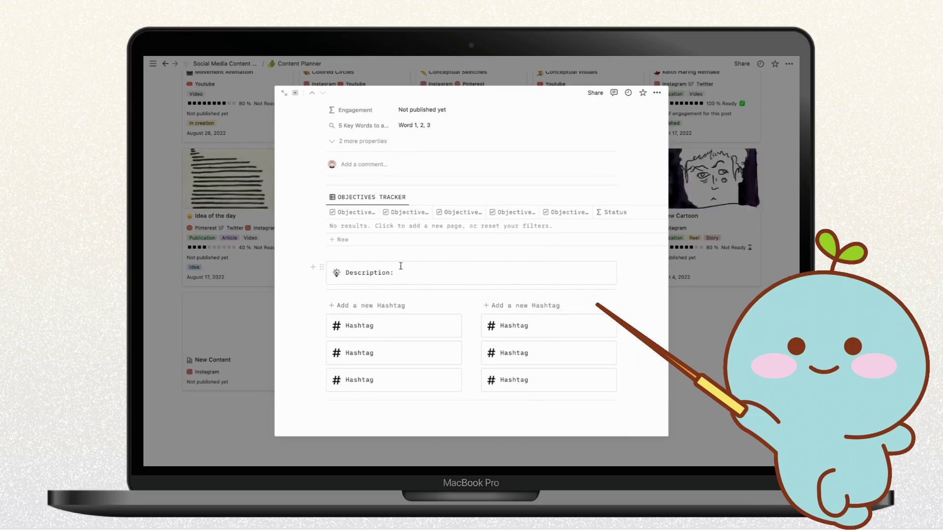
Add a cover image to the New Content page by embedding an image link in its Cover property
scroll(420, 277, up, 8)
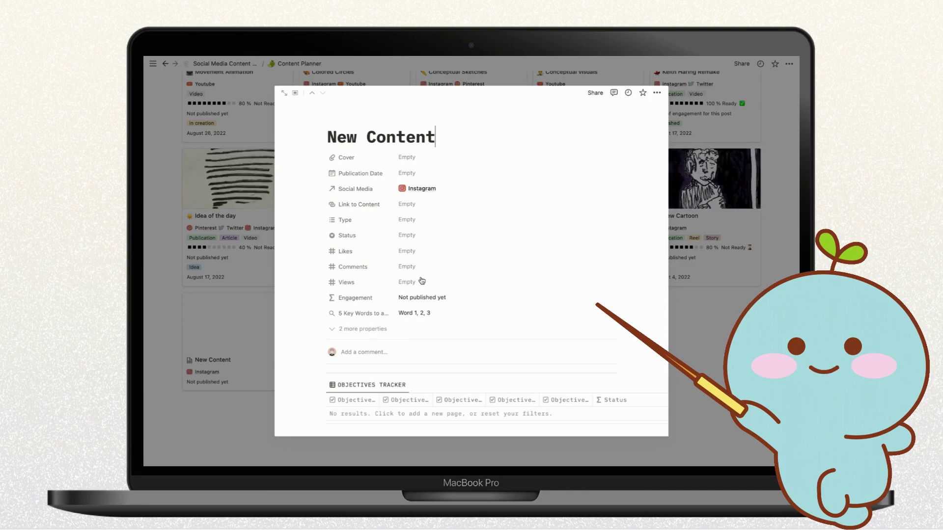
click(419, 161)
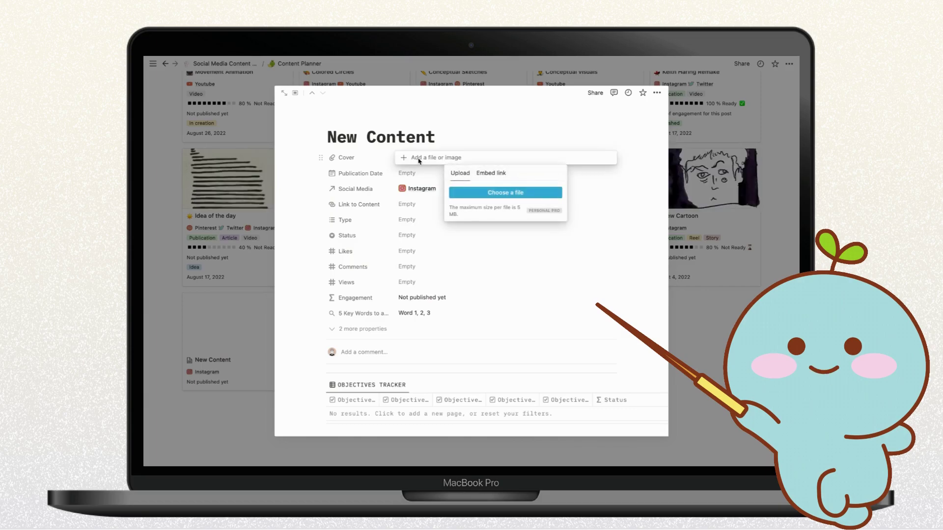
click(491, 173)
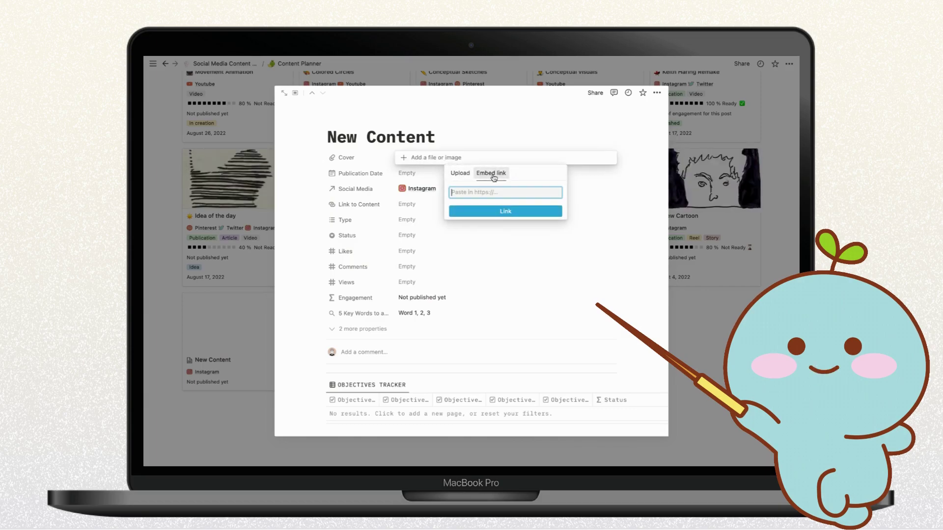
click(476, 210)
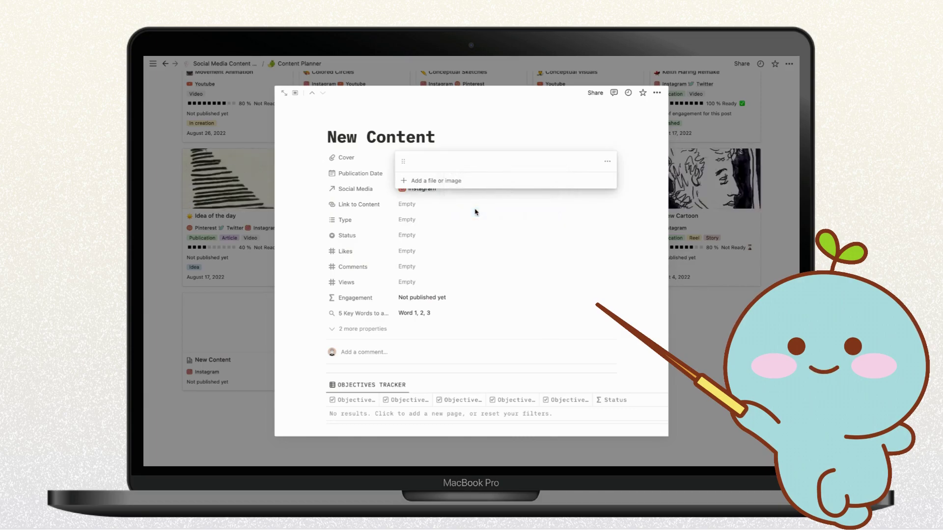
click(470, 141)
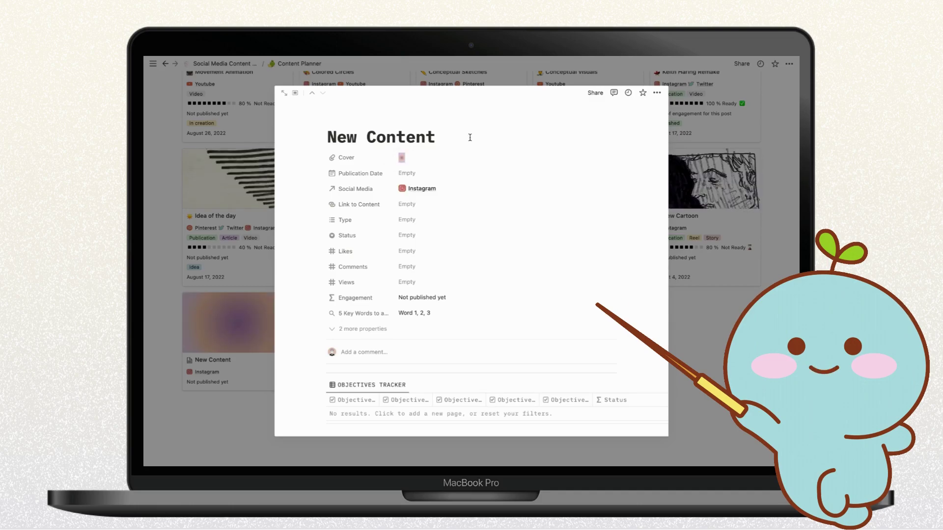
Set New Content's publication date to August 30, 2022 with a reminder 1 day before
click(422, 172)
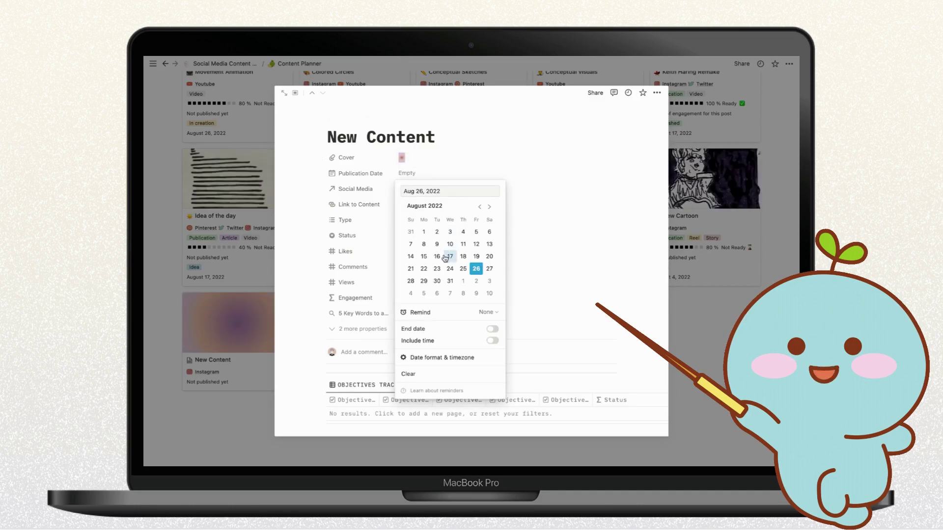
click(436, 281)
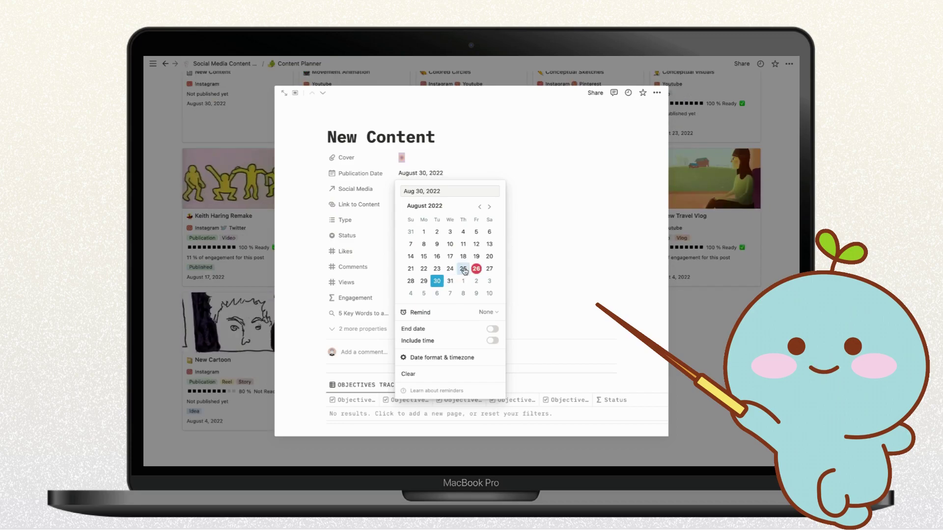
click(481, 313)
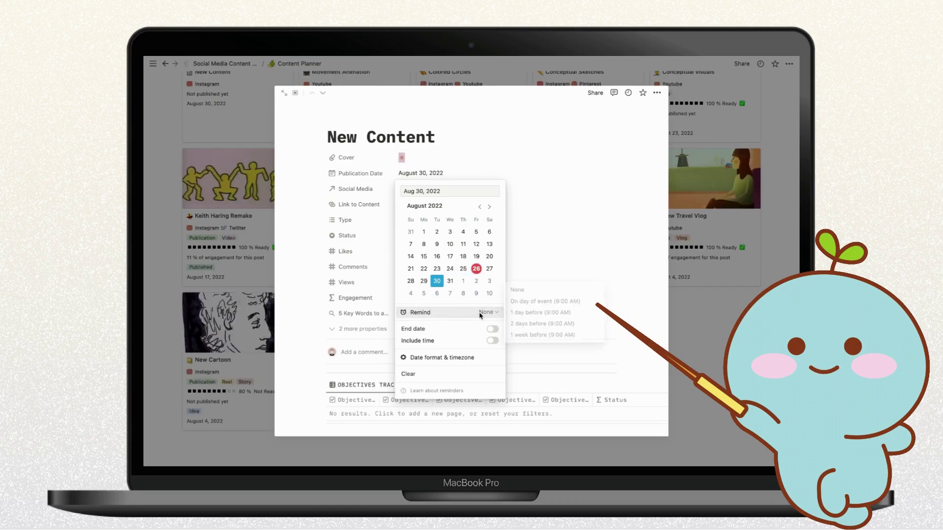
click(540, 312)
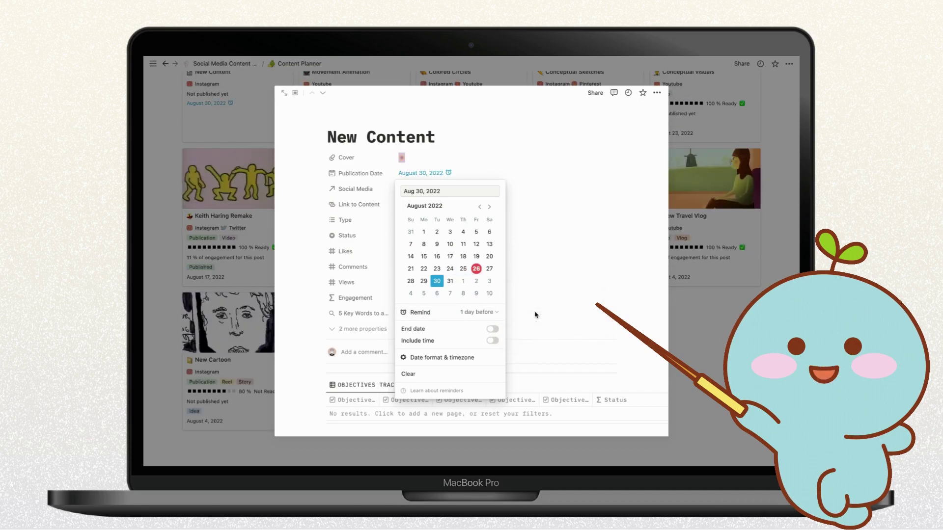
click(538, 292)
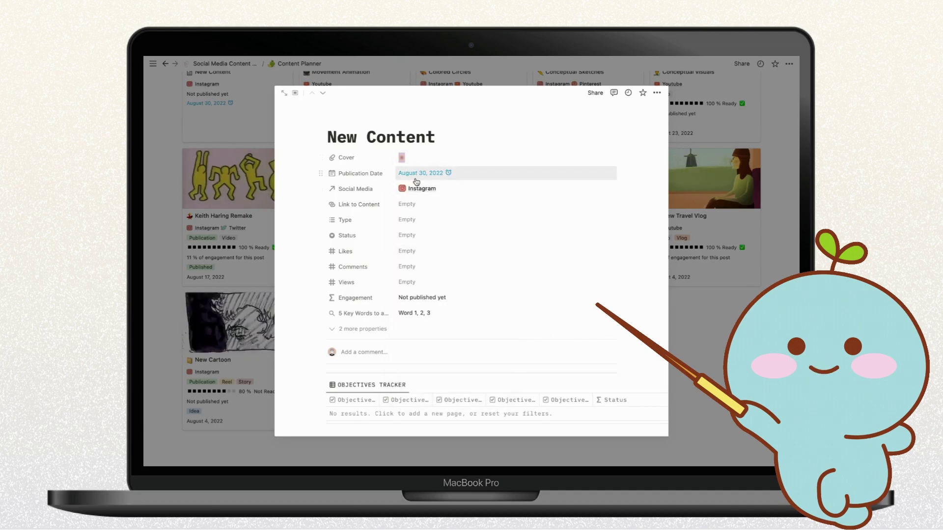
Close New Content, reopen it from the board, and link Pinterest as an additional social media platform
click(474, 190)
click(252, 164)
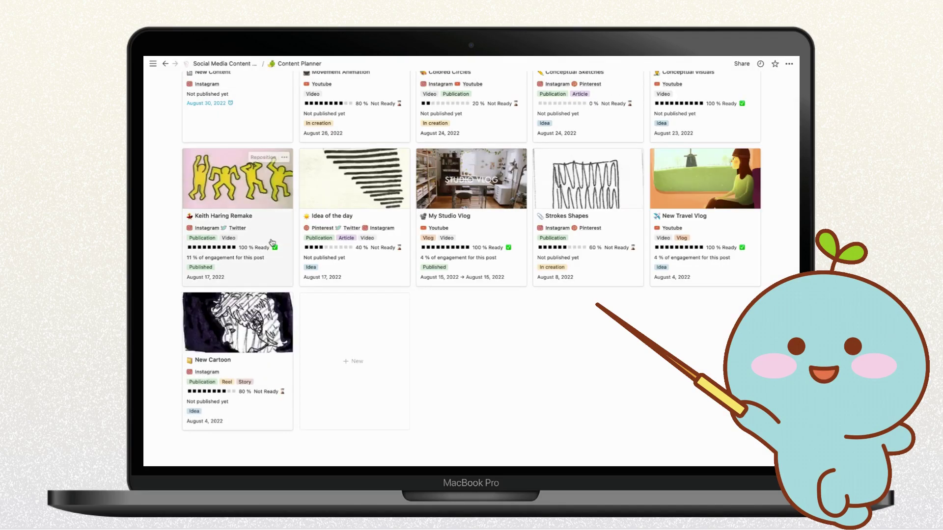
scroll(327, 271, up, 2)
scroll(327, 271, up, 2)
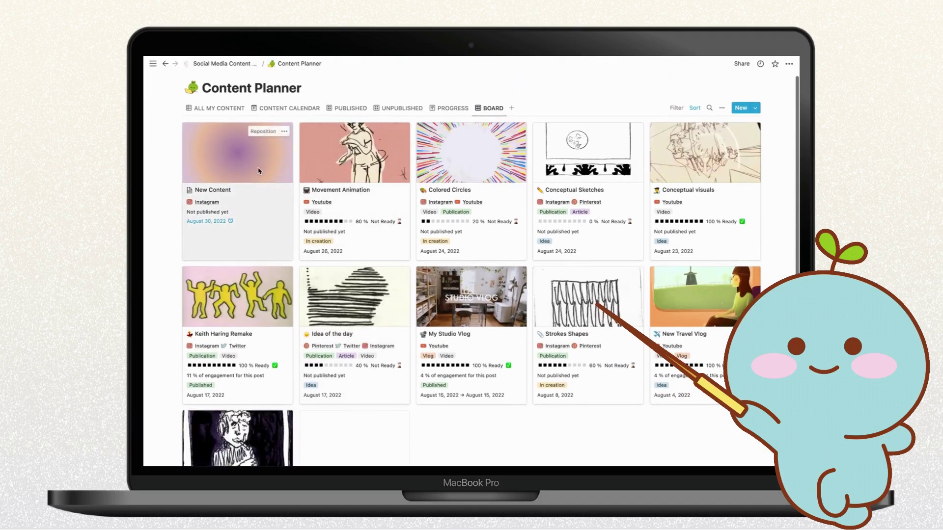
click(231, 206)
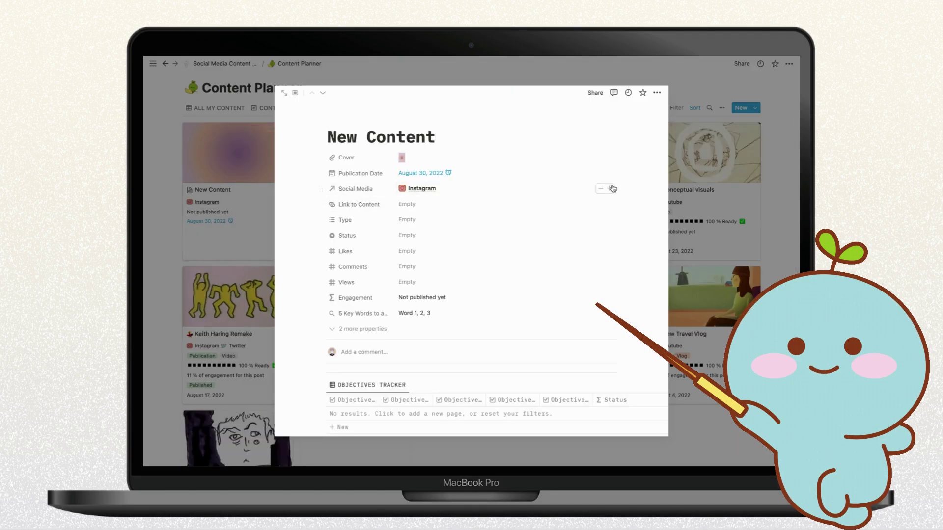
click(602, 191)
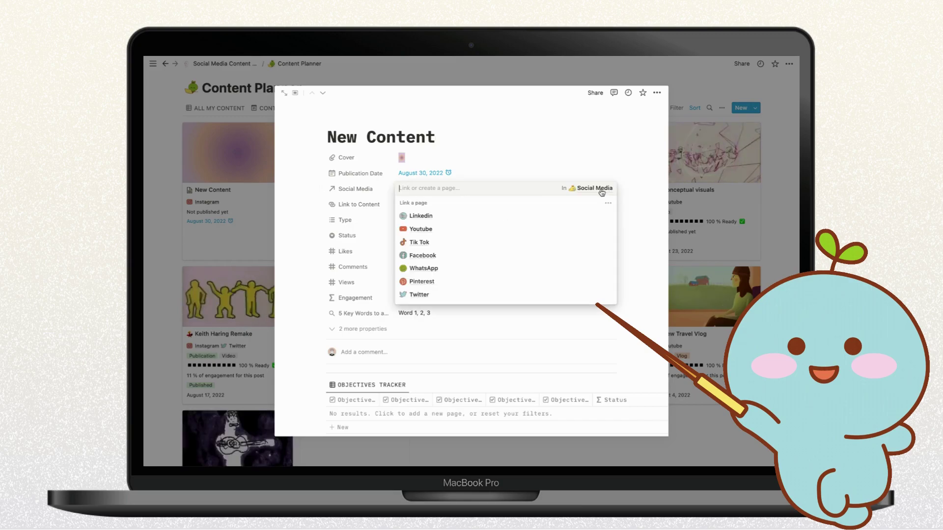
click(490, 285)
click(501, 145)
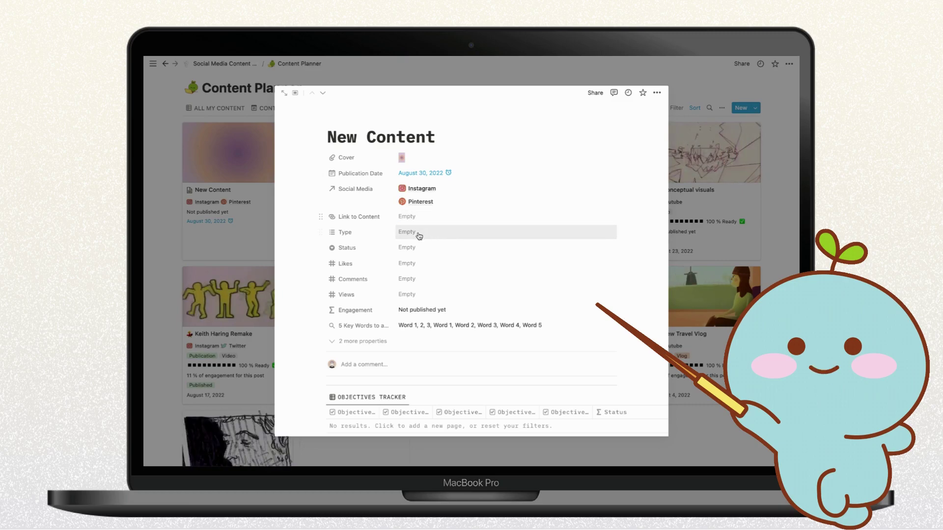
Set New Content's status to In creation and its type to Story and Reel
scroll(422, 231, down, 1)
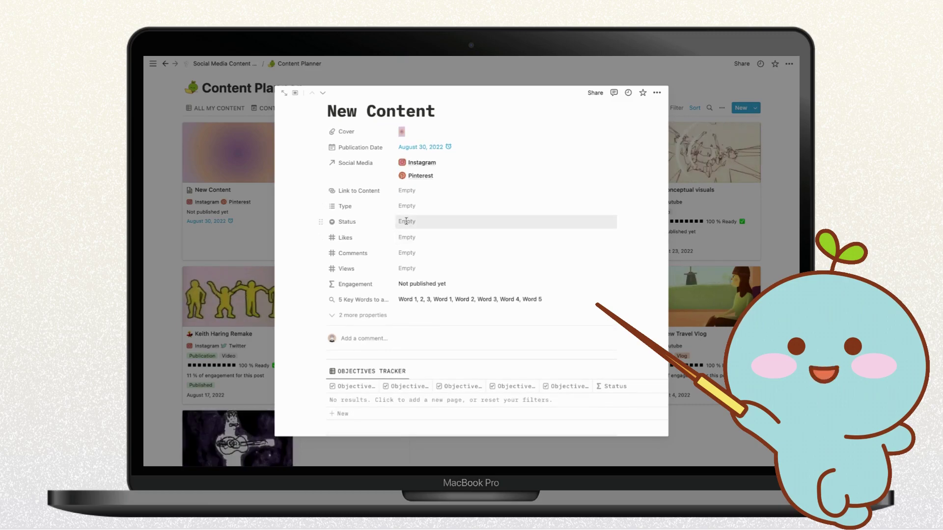
click(407, 223)
click(430, 260)
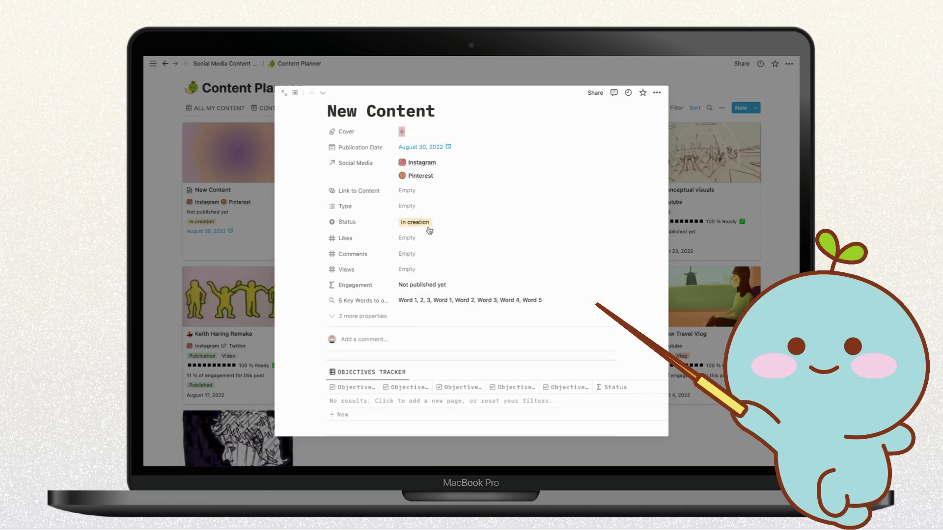
click(407, 206)
click(420, 245)
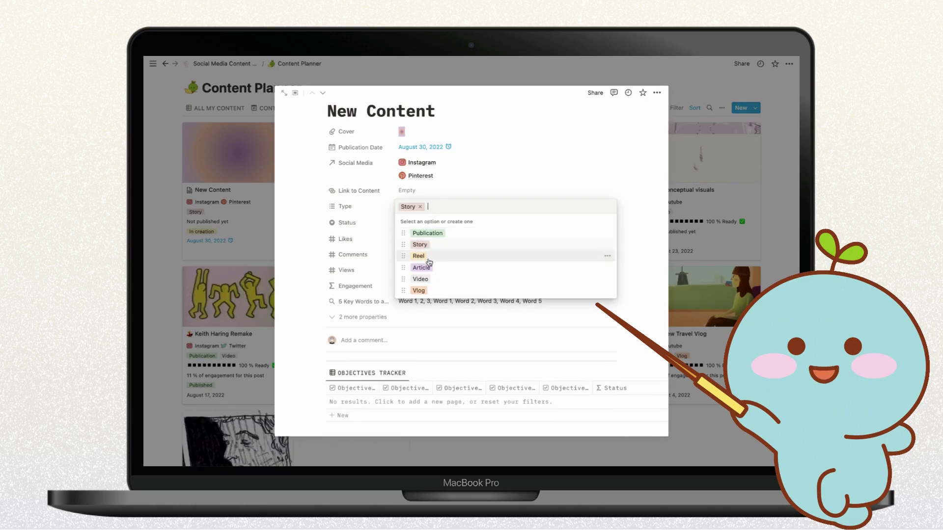
click(467, 197)
Enter 345 likes, 34 comments and 8765 views in New Content's properties
click(424, 242)
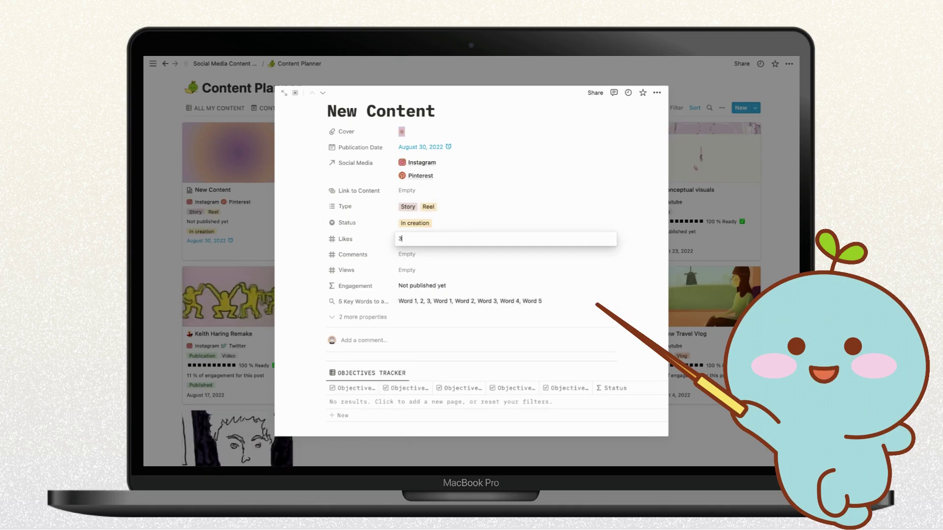
click(418, 255)
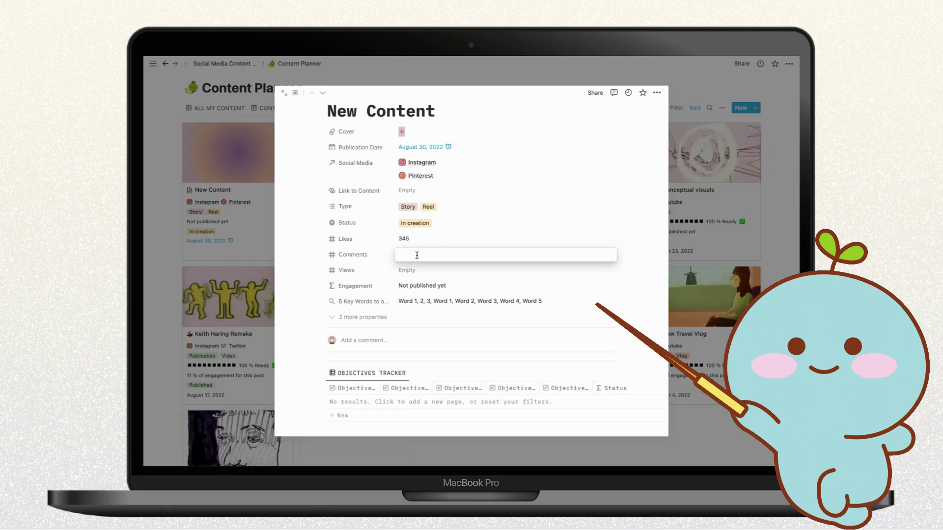
key(Return)
click(417, 271)
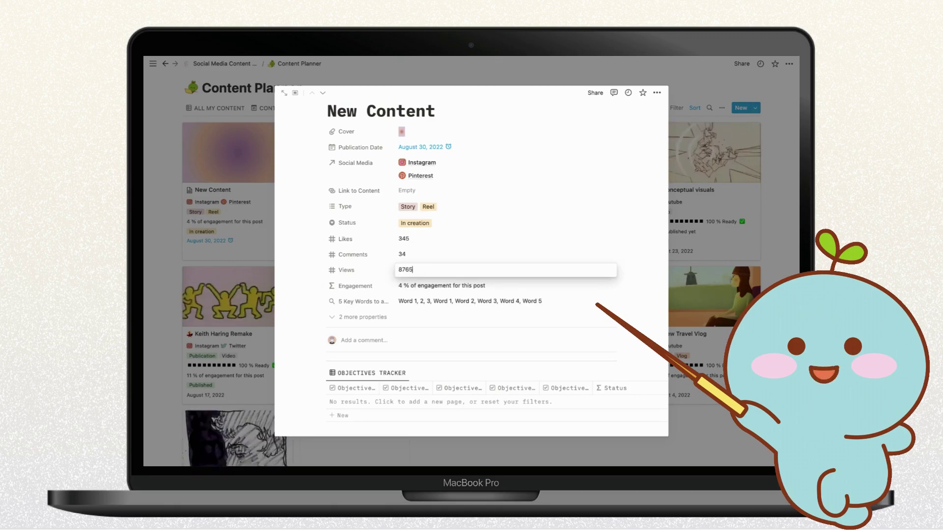
click(424, 288)
Add an entry to New Content's Objectives Tracker, check all five objectives, and close the page
scroll(413, 289, down, 4)
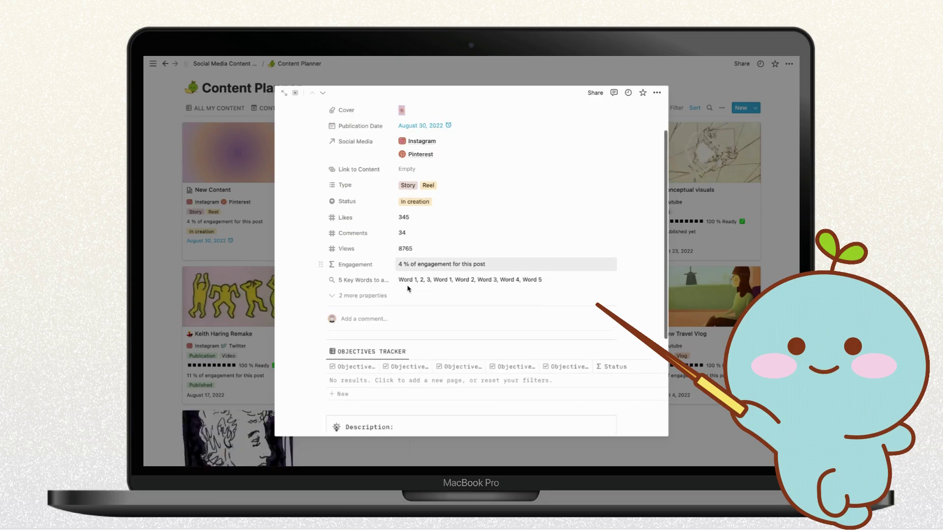
scroll(408, 289, down, 1)
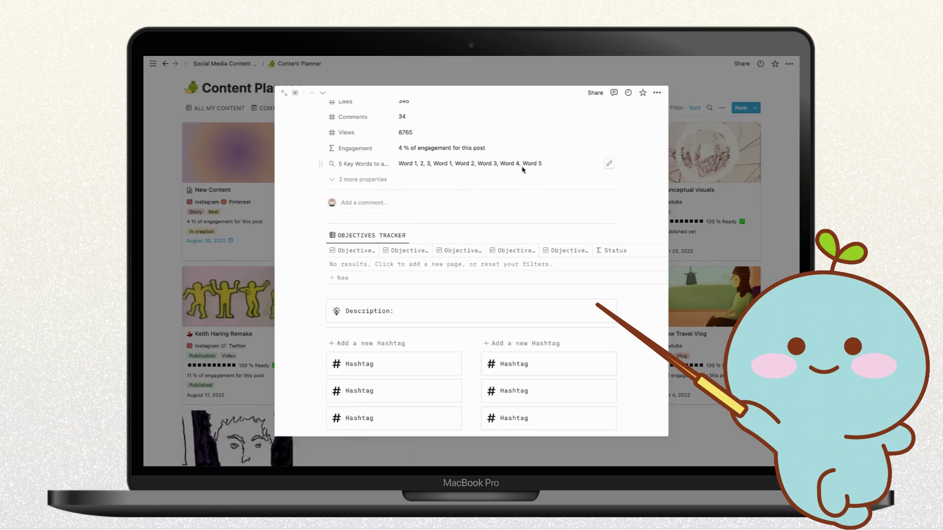
scroll(415, 177, down, 1)
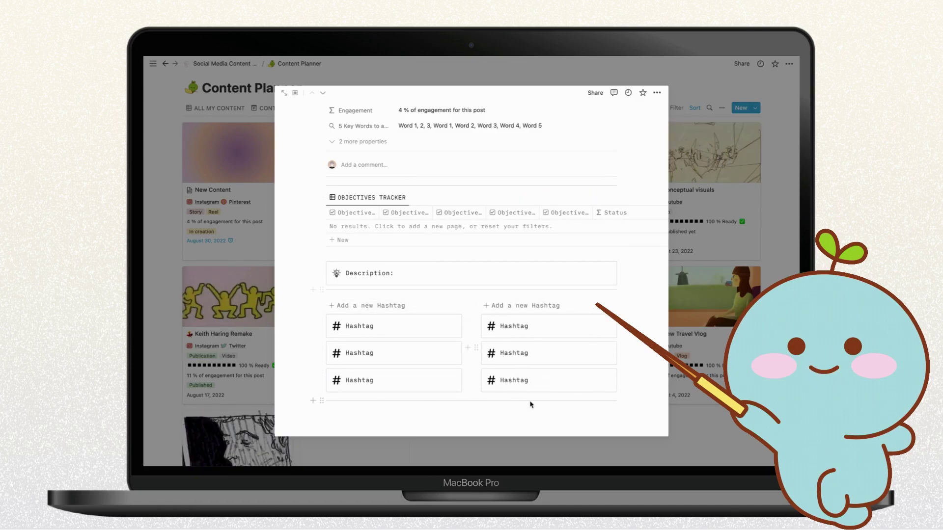
scroll(530, 405, up, 1)
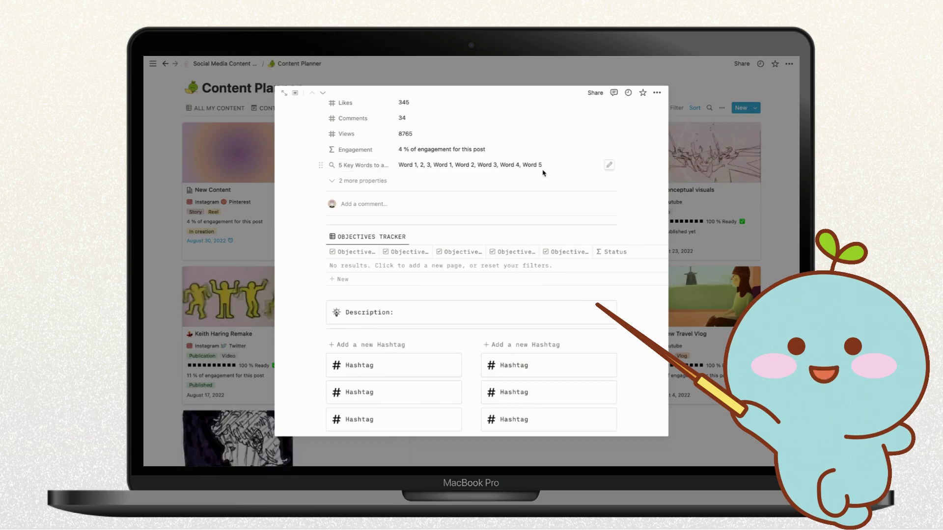
scroll(543, 173, down, 1)
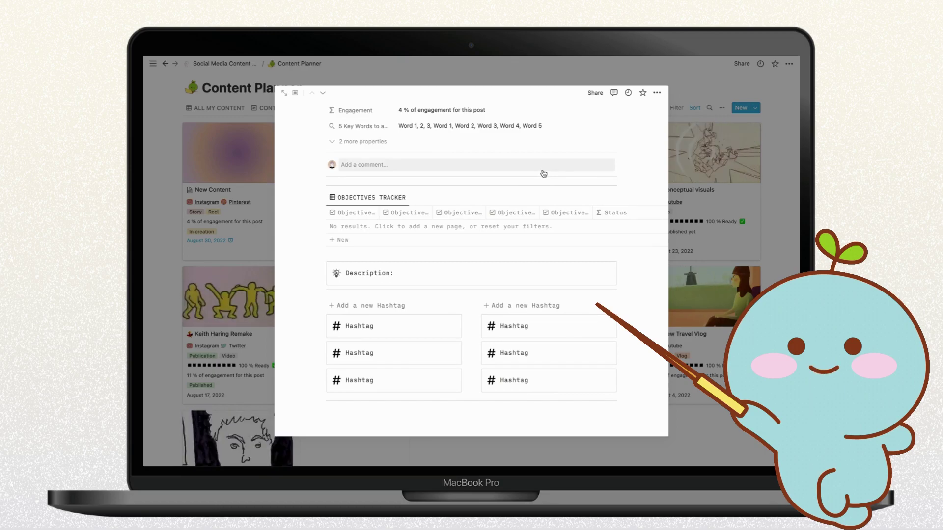
click(339, 240)
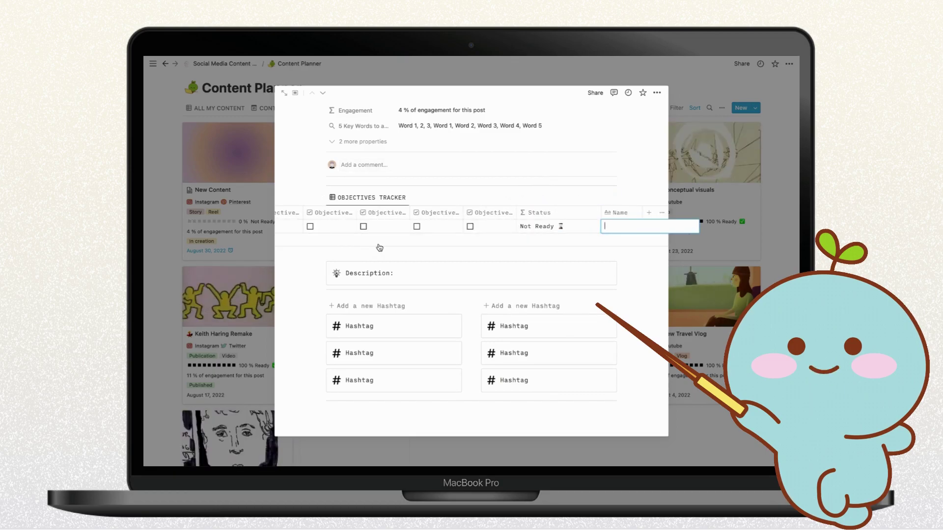
scroll(364, 223, left, 3)
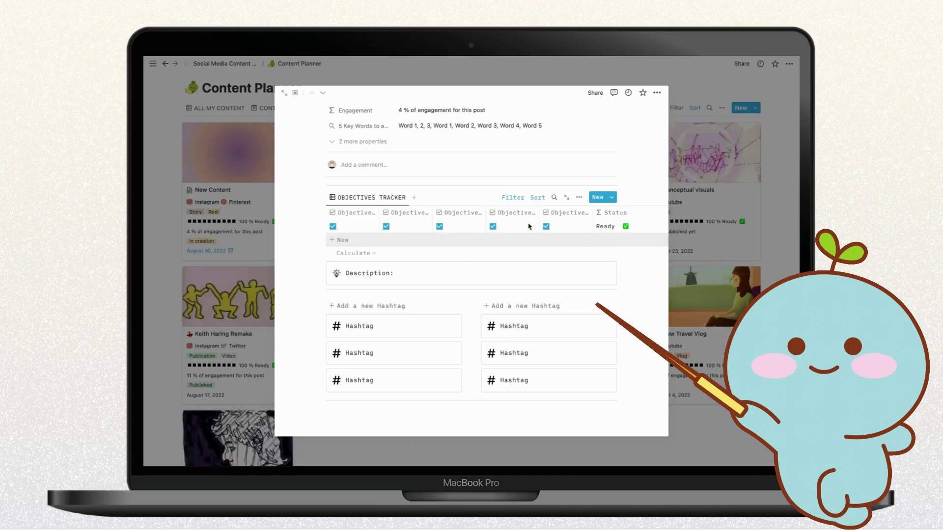
click(238, 234)
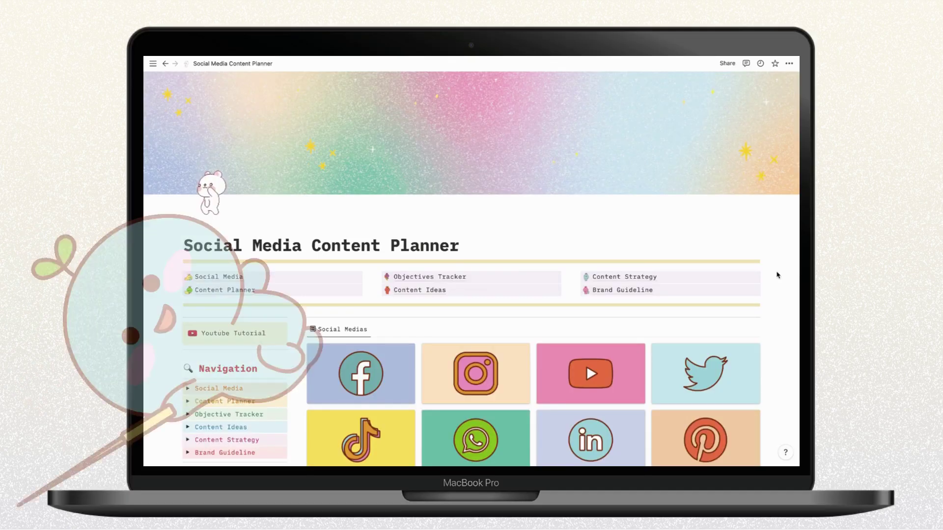
Open the Objectives Tracker page and review its progress board and the objectives table
click(446, 276)
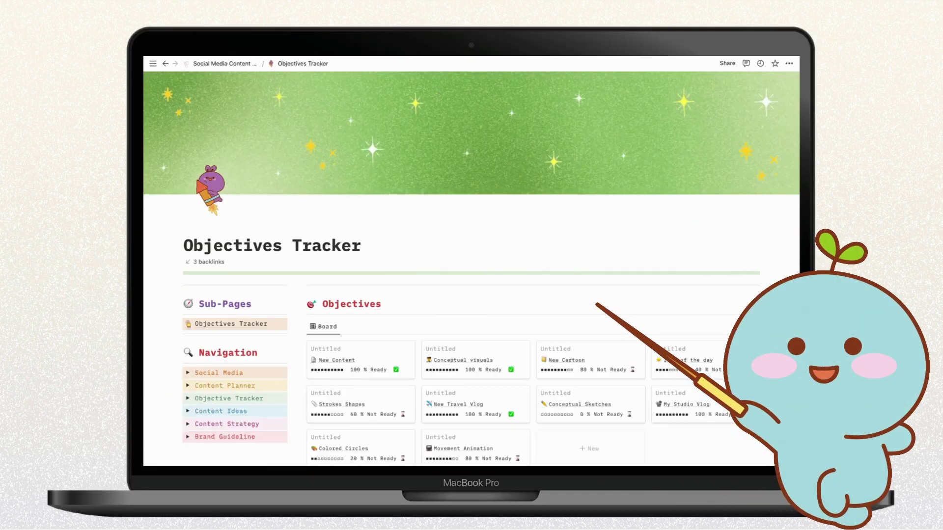
scroll(774, 277, down, 5)
scroll(774, 277, down, 4)
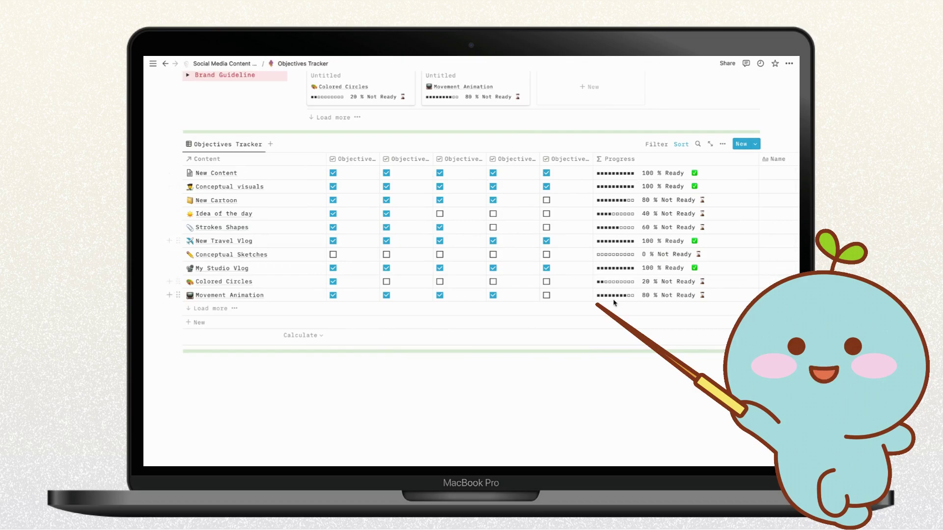
scroll(613, 295, up, 5)
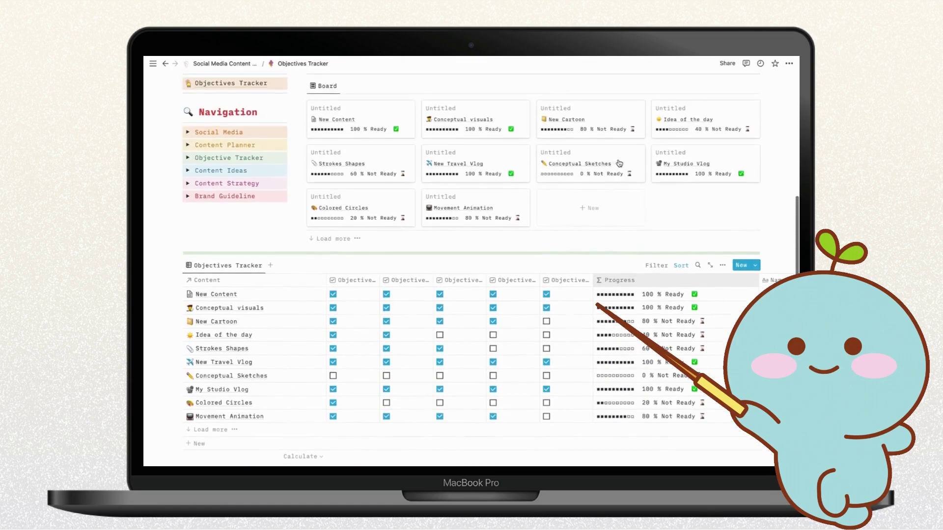
scroll(618, 163, up, 3)
scroll(618, 161, down, 5)
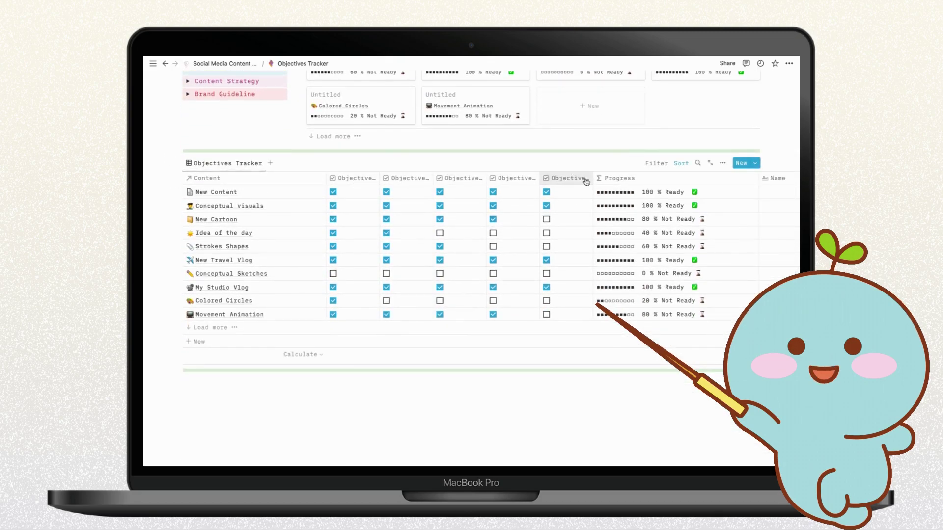
Rename the first objective checkbox column in the Objectives Tracker table to Things to do
click(362, 179)
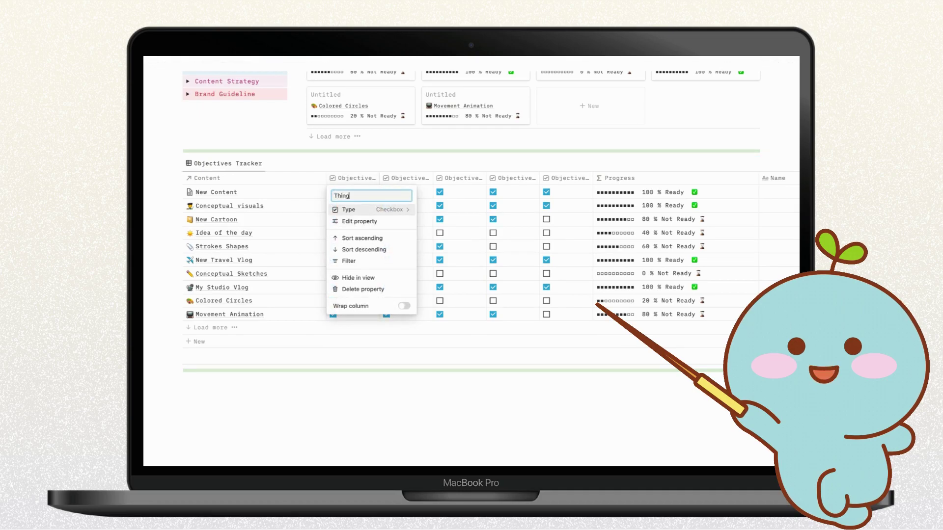
text(Things to do)
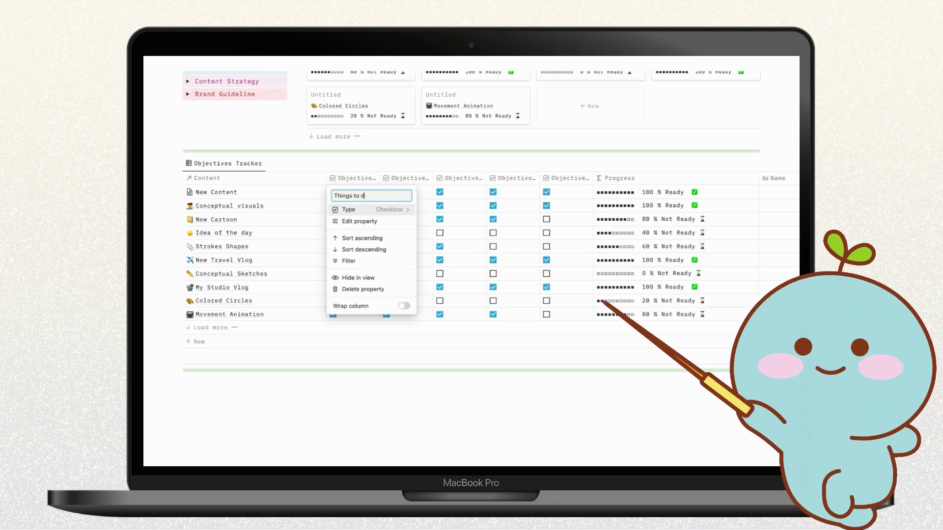
click(371, 163)
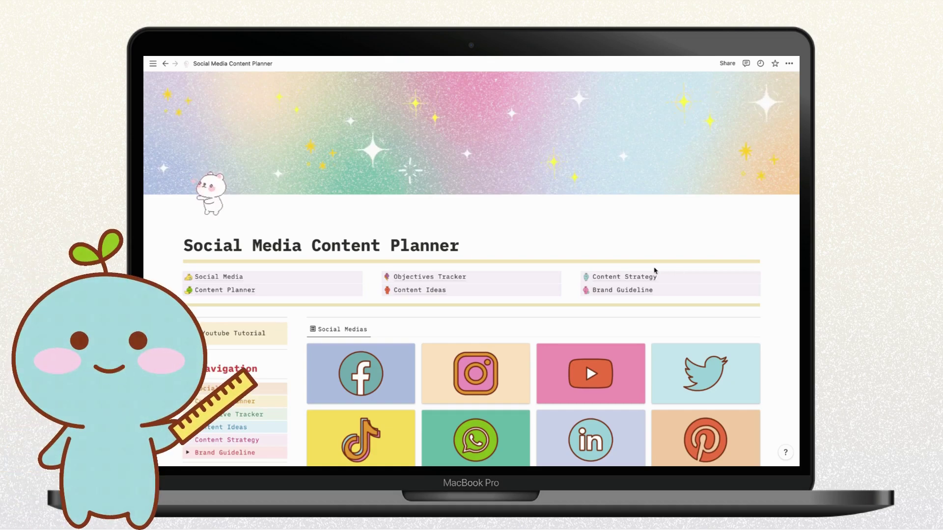
Open the Content Ideas page and review its latest ideas, sub-pages, theme list, resource gallery and resource type links
click(436, 291)
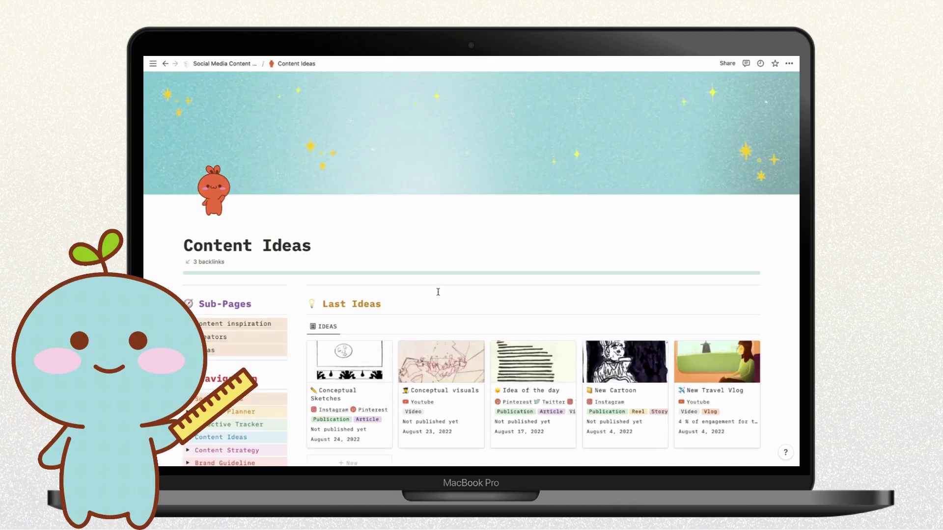
scroll(438, 291, down, 5)
scroll(438, 291, down, 10)
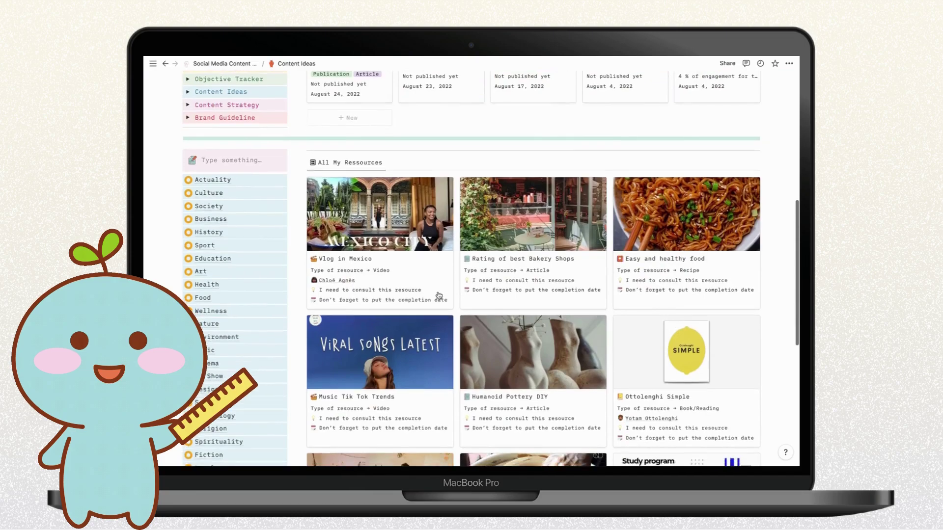
scroll(438, 292, up, 15)
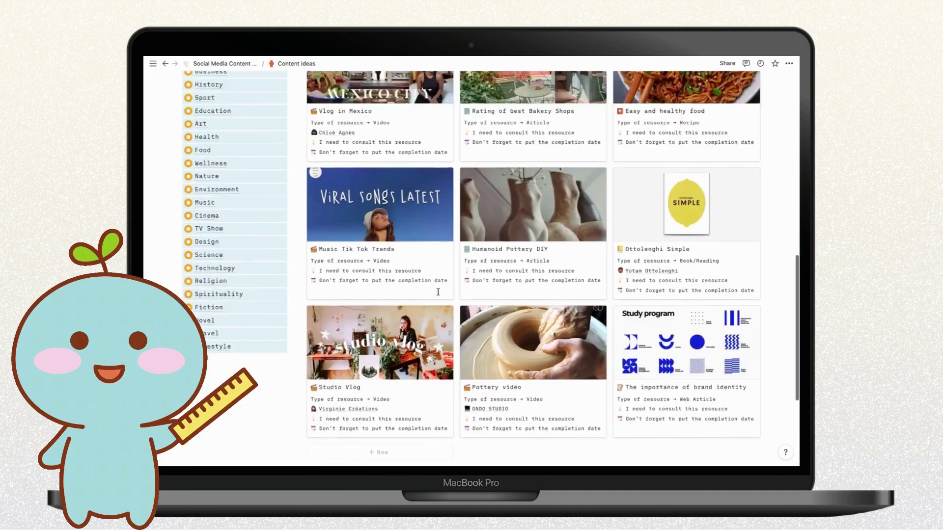
scroll(439, 295, up, 1)
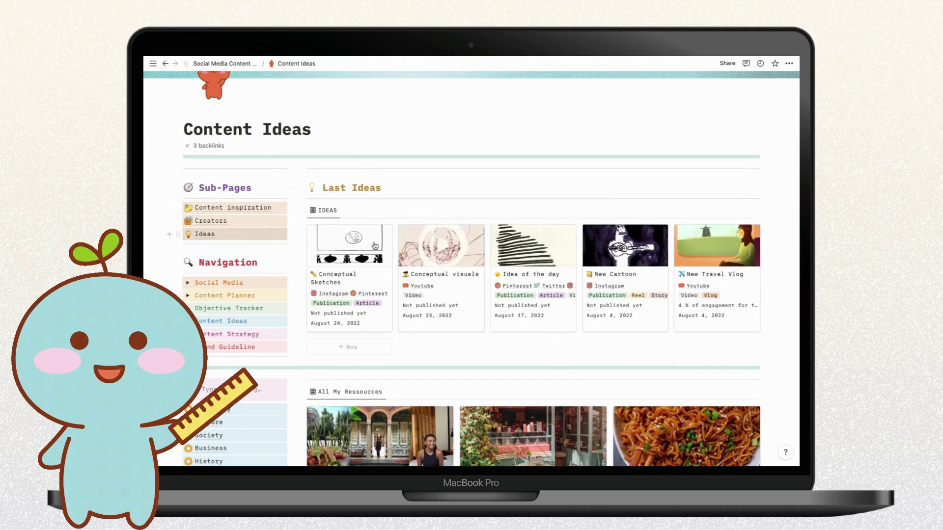
scroll(784, 305, down, 2)
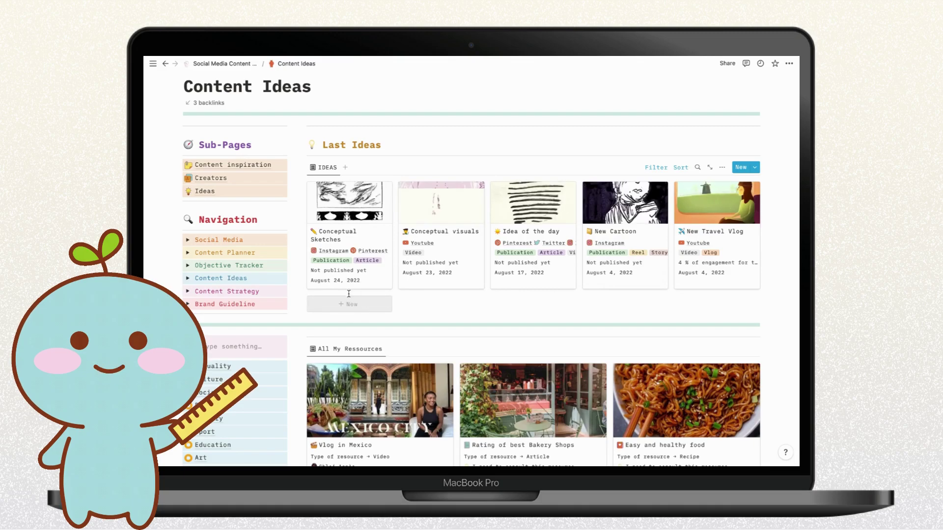
scroll(795, 316, down, 8)
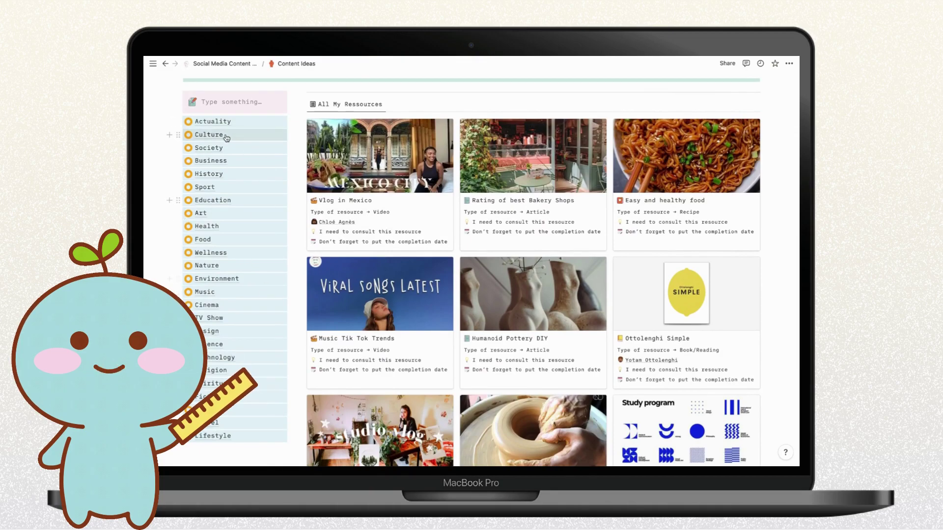
scroll(246, 177, down, 8)
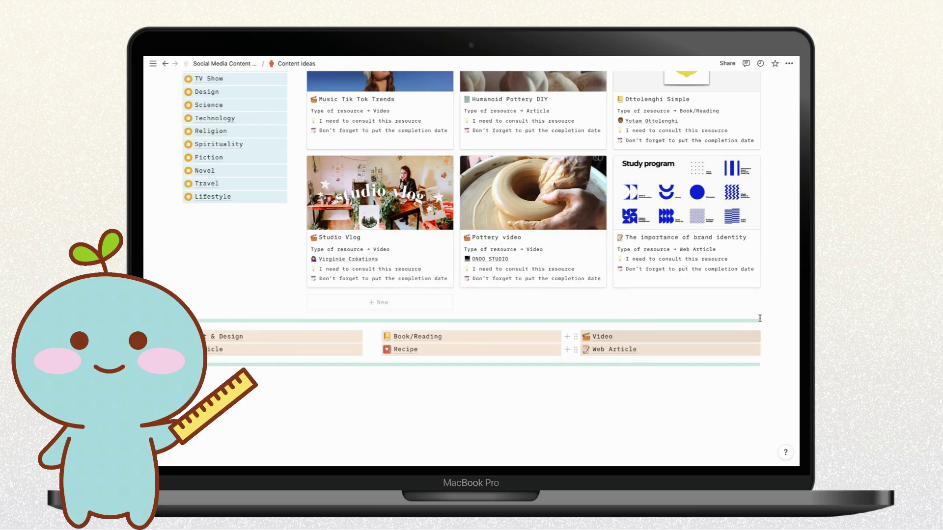
scroll(779, 286, up, 8)
scroll(779, 286, up, 8)
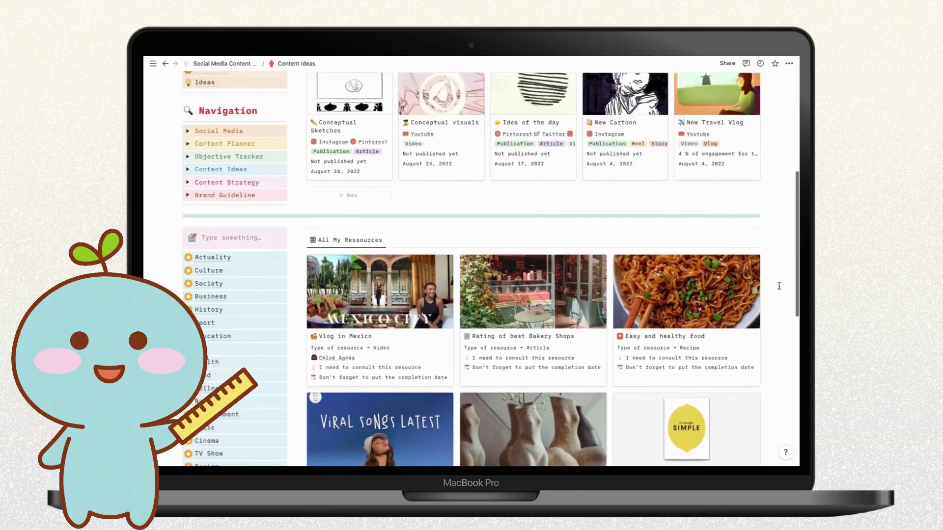
Add a resource titled New Content to the Content inspiration gallery and apply the Add a new Video template
click(236, 152)
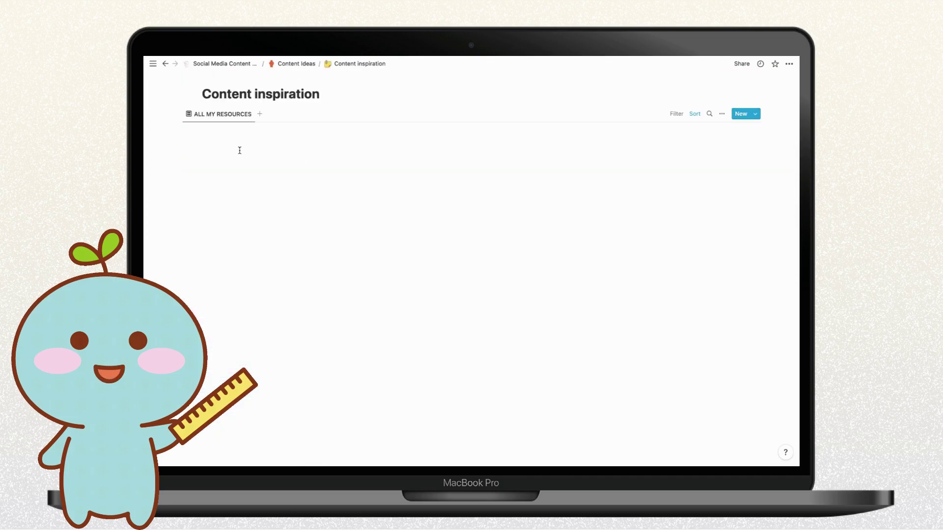
scroll(247, 195, down, 3)
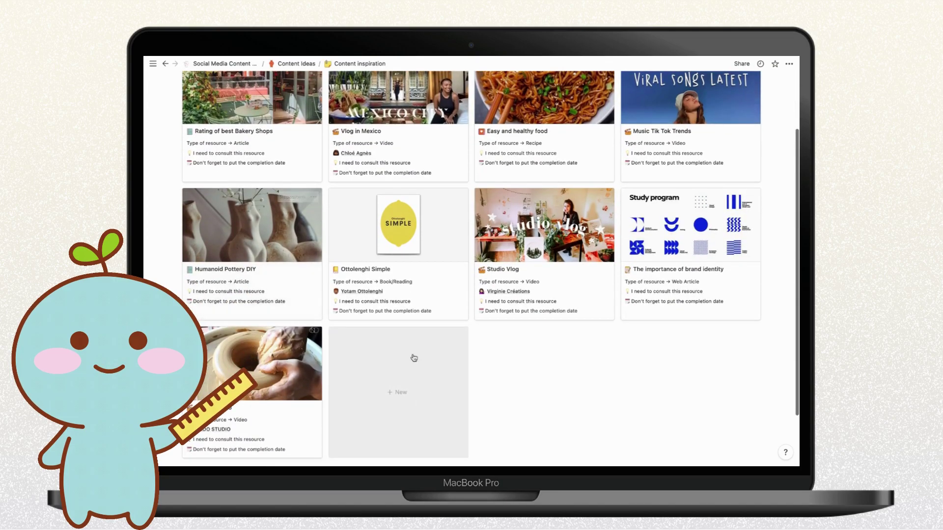
click(396, 397)
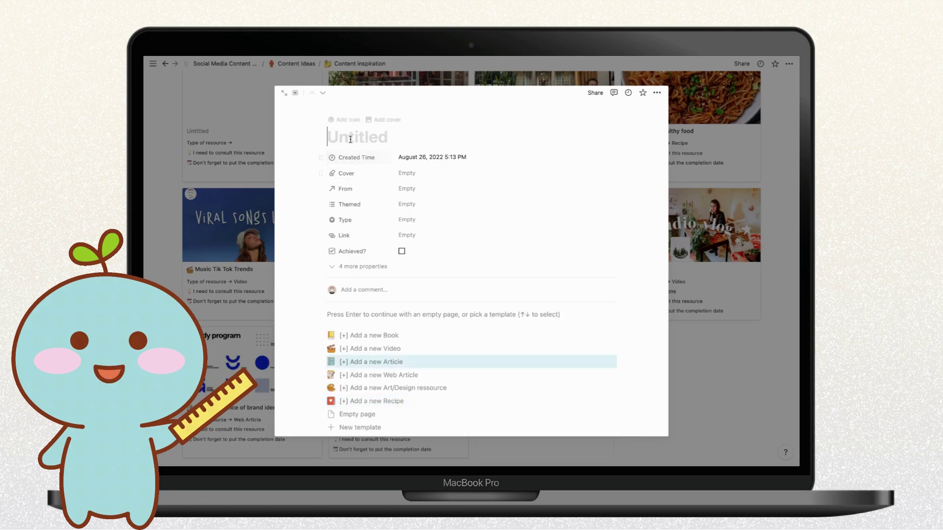
text(New Content)
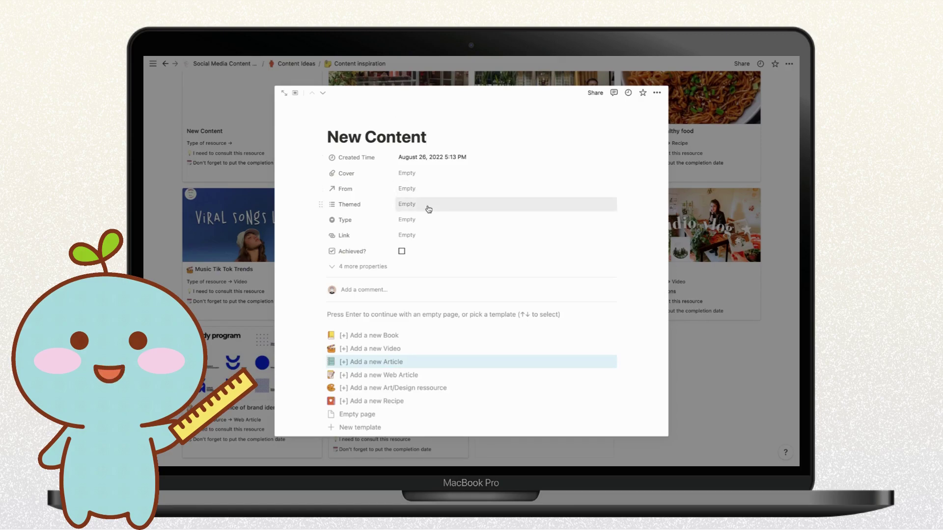
scroll(428, 208, down, 3)
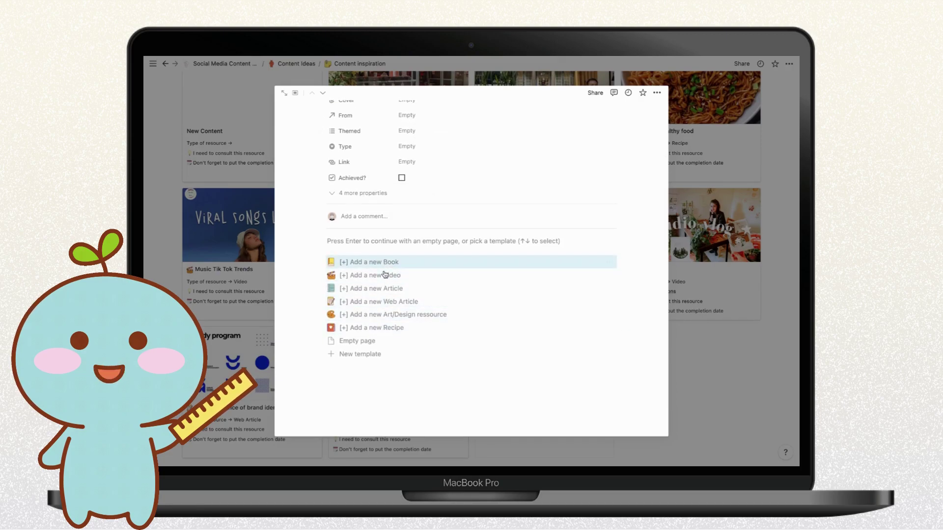
click(388, 275)
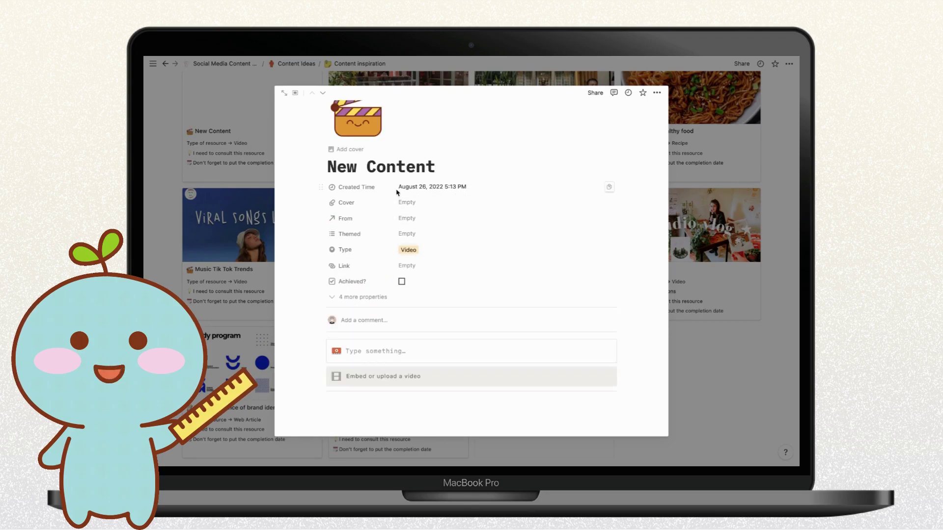
Set New Content's Cover property to an image embedded from a link
click(407, 208)
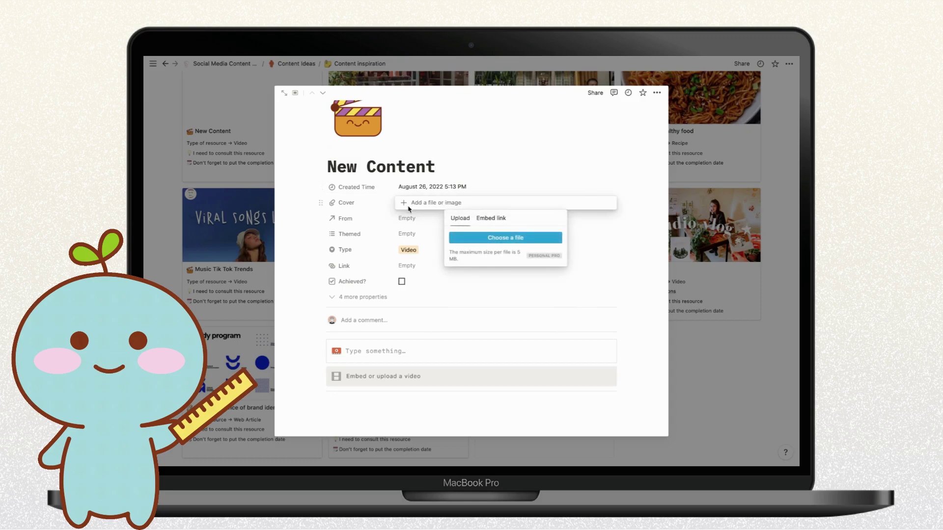
click(485, 219)
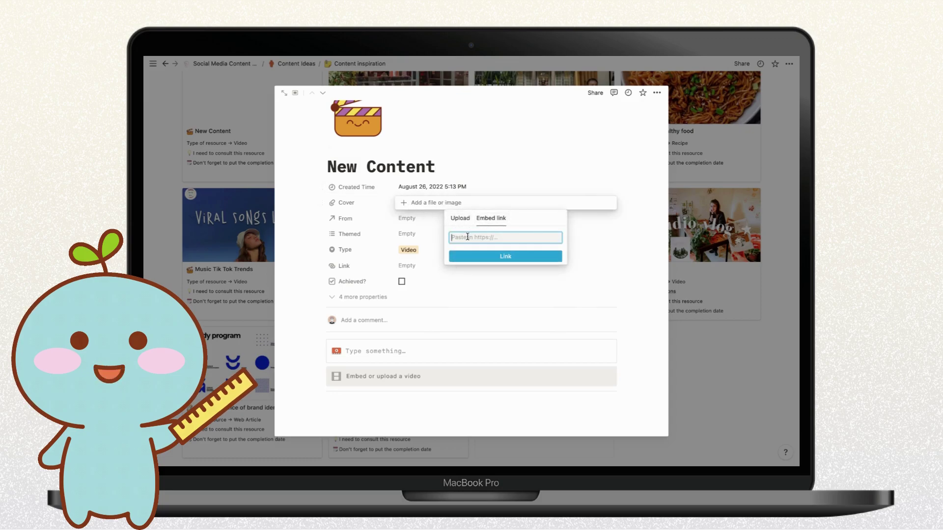
click(479, 256)
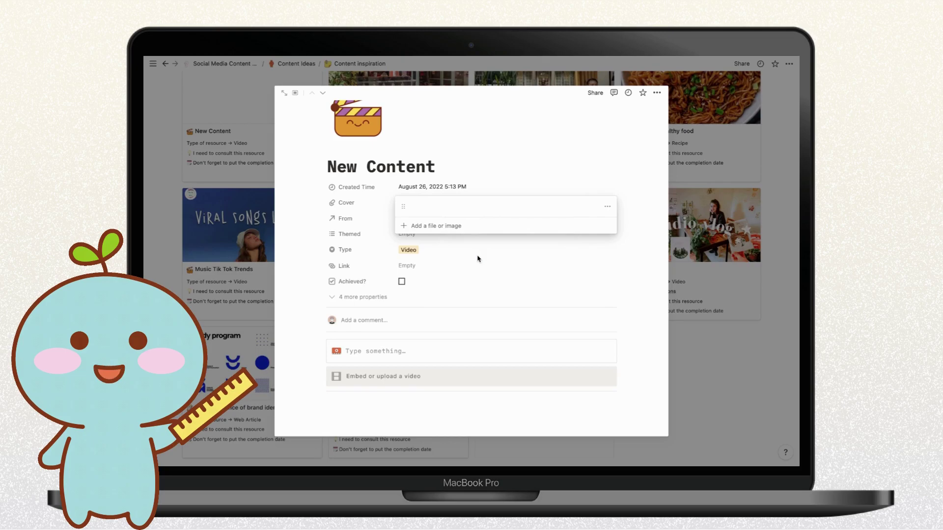
click(451, 158)
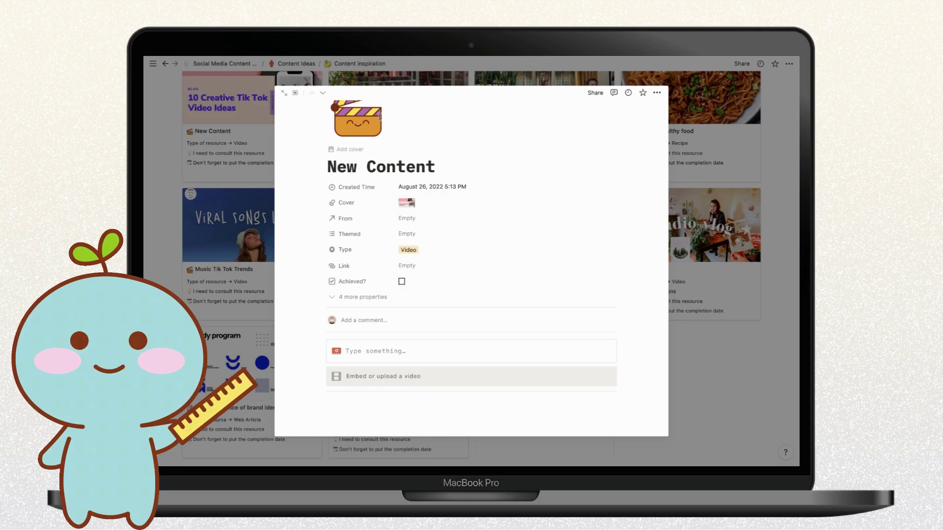
Create a creator page named New Source and link it in New Content's From property
click(444, 220)
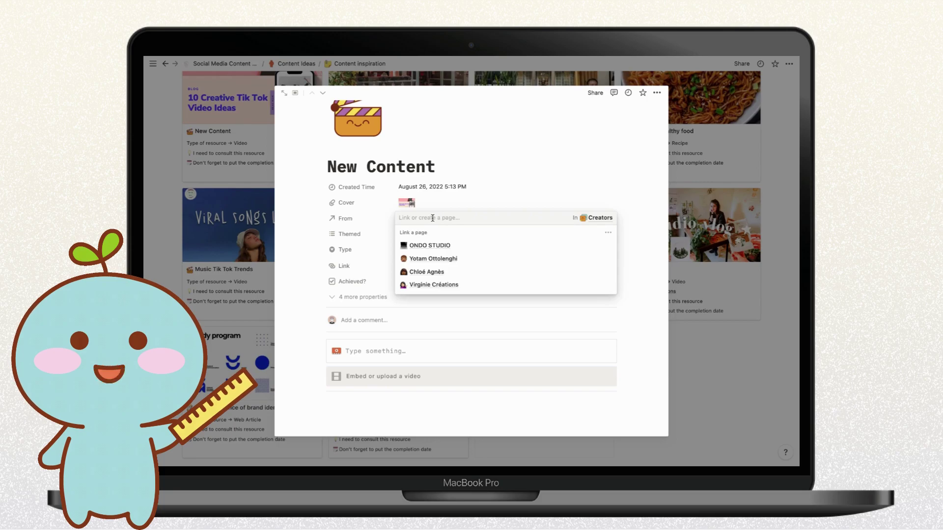
text(New Source)
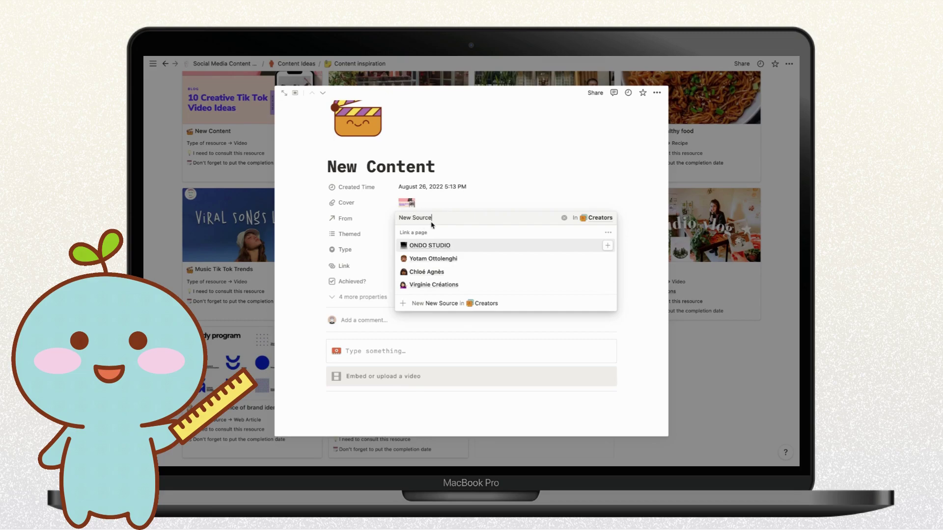
click(413, 245)
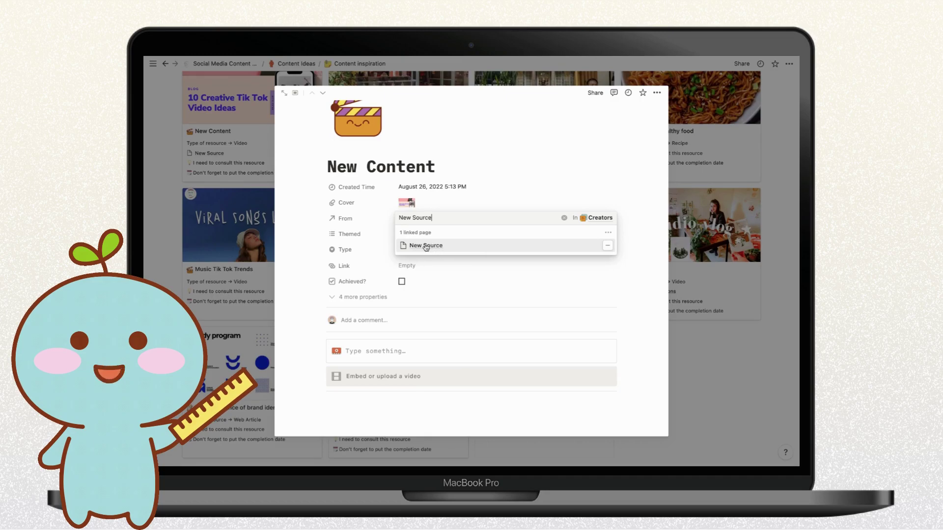
click(450, 201)
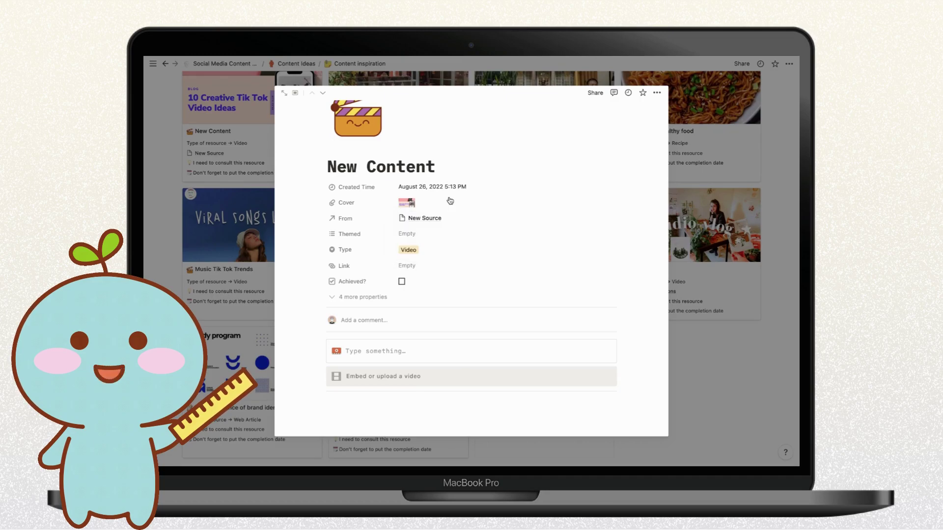
Tag New Content with the themes Business, Education, Wellness, Design and Technology
click(406, 234)
click(425, 242)
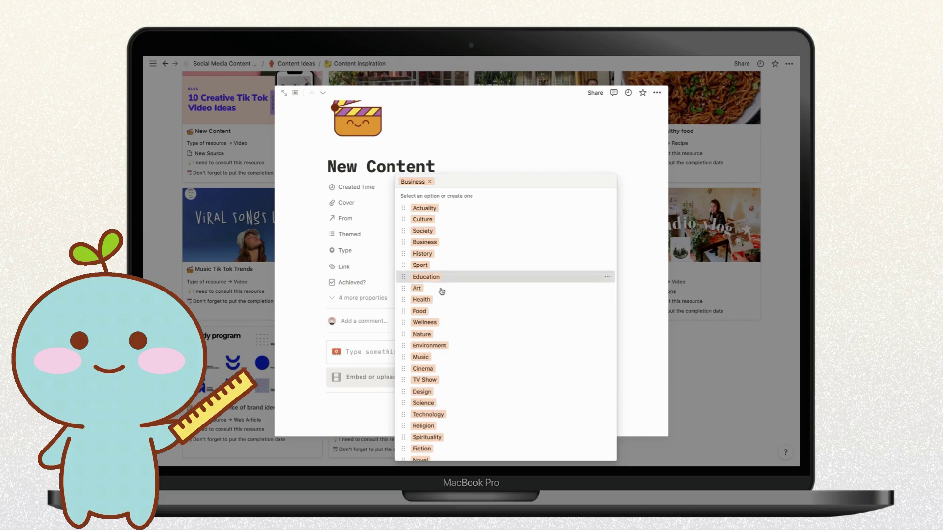
click(426, 277)
click(424, 322)
click(422, 392)
click(428, 414)
click(505, 169)
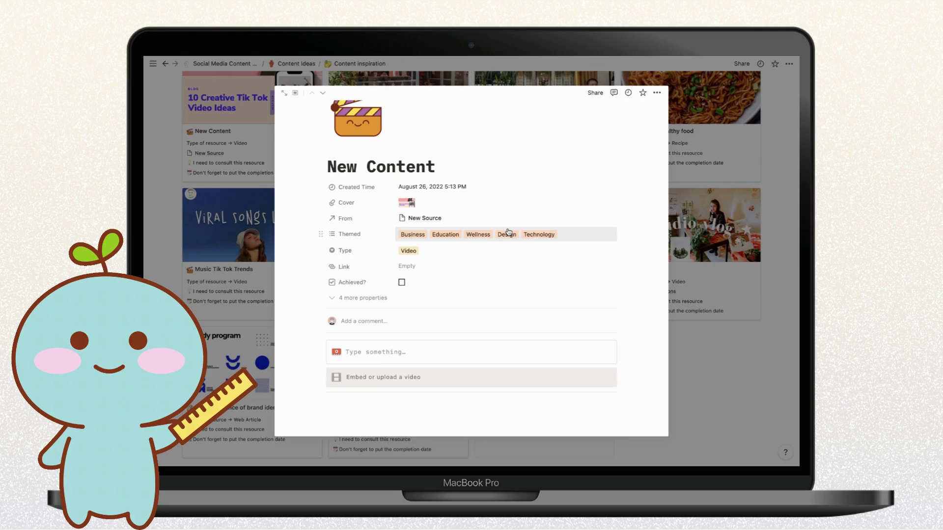
Choose Video as New Content's type and enter Link.co as its link
click(429, 255)
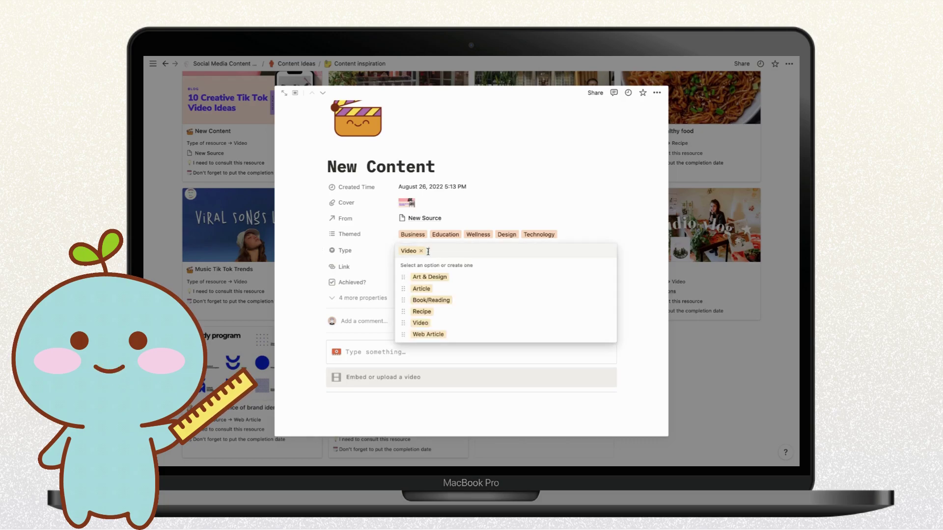
click(431, 322)
click(422, 266)
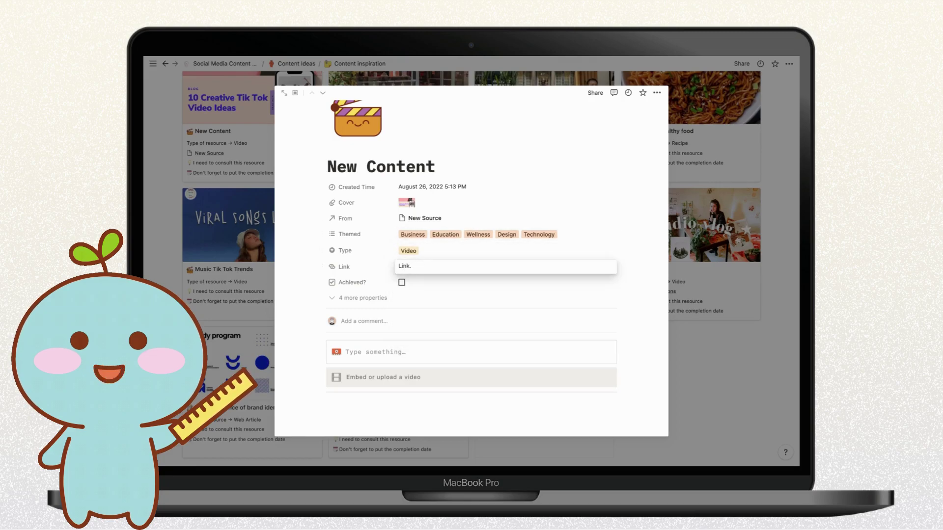
click(448, 287)
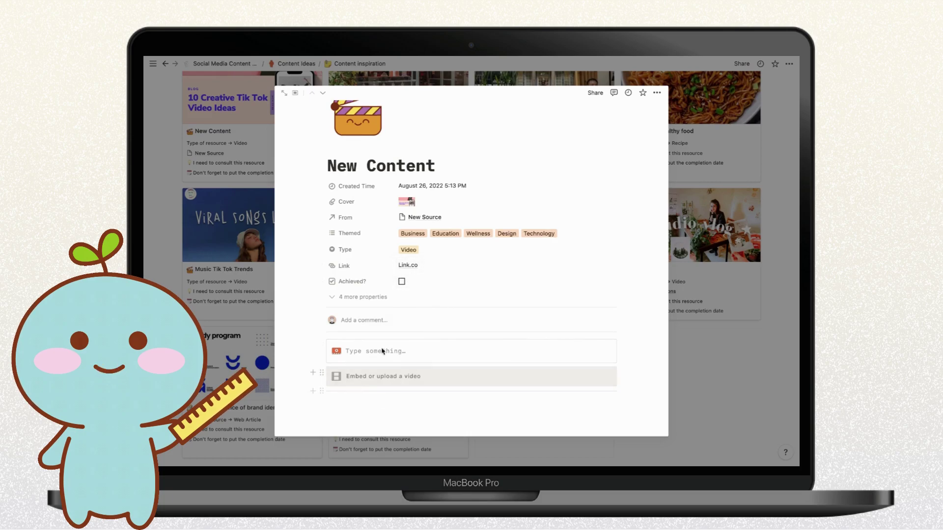
Replace New Content's page body with the Add a new Recipe template and close the page
drag(396, 425, 364, 322)
key(BackSpace)
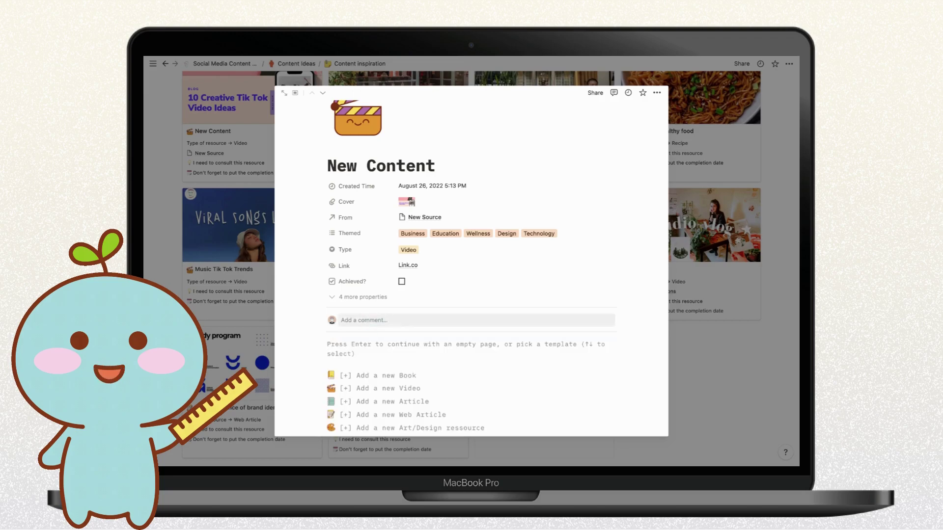
scroll(400, 356, down, 3)
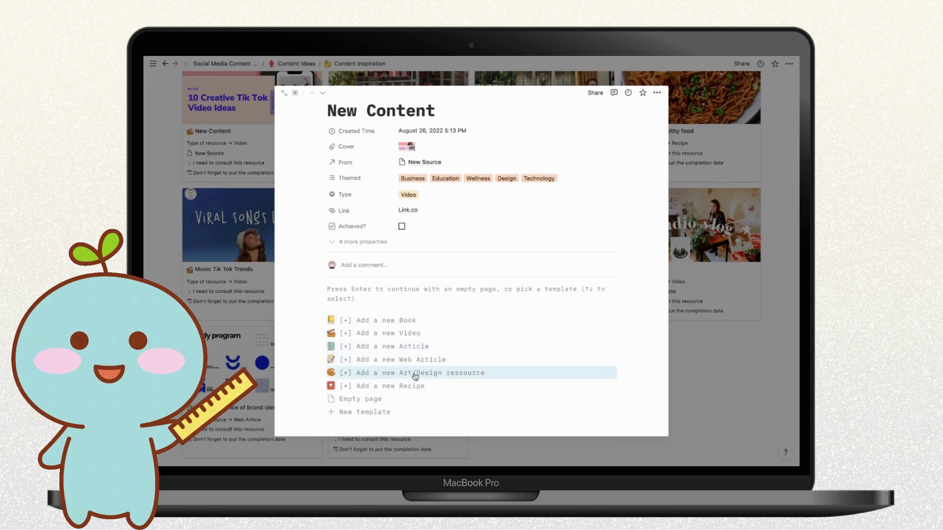
click(408, 387)
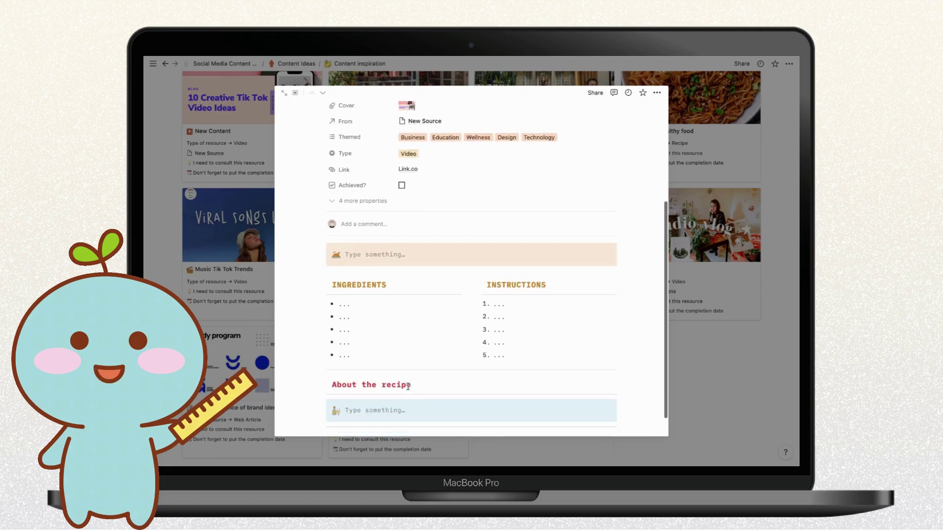
scroll(408, 386, up, 5)
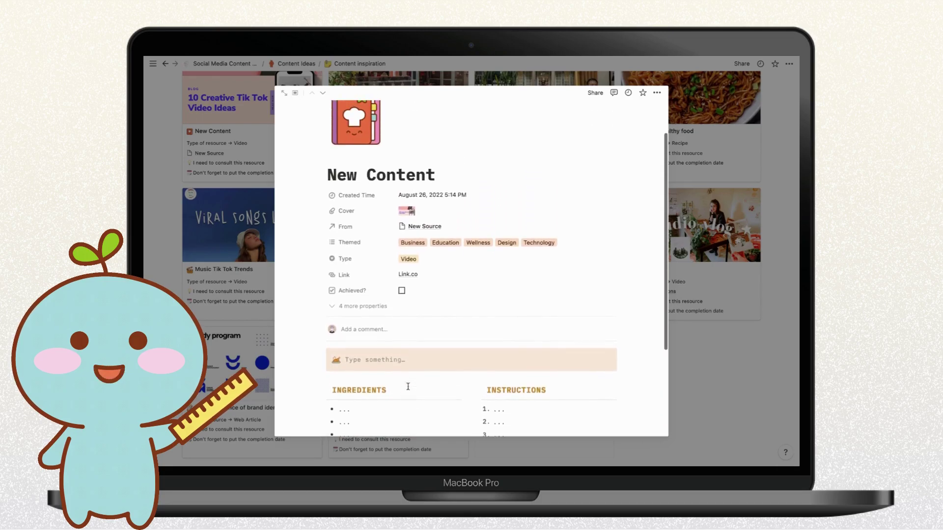
click(684, 356)
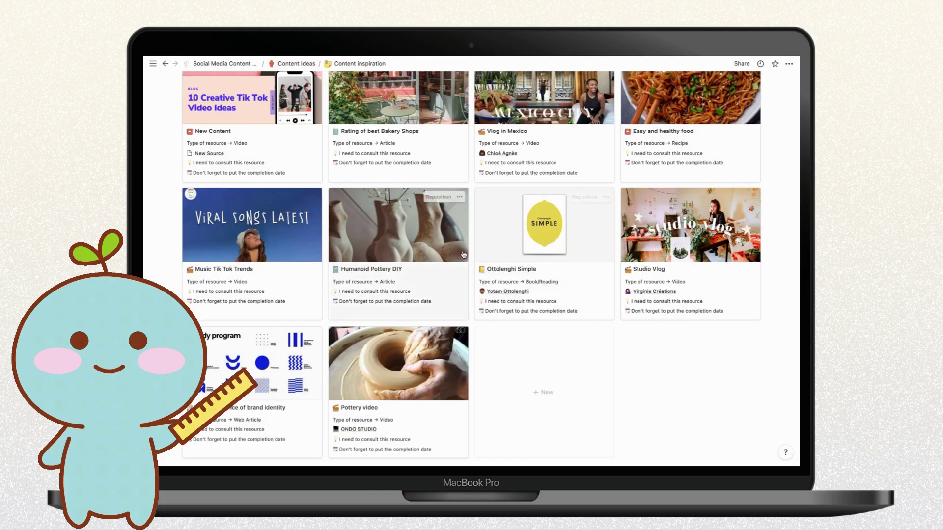
Return to Content Ideas and open New Source from its Creators sub-page
scroll(463, 255, up, 3)
click(299, 65)
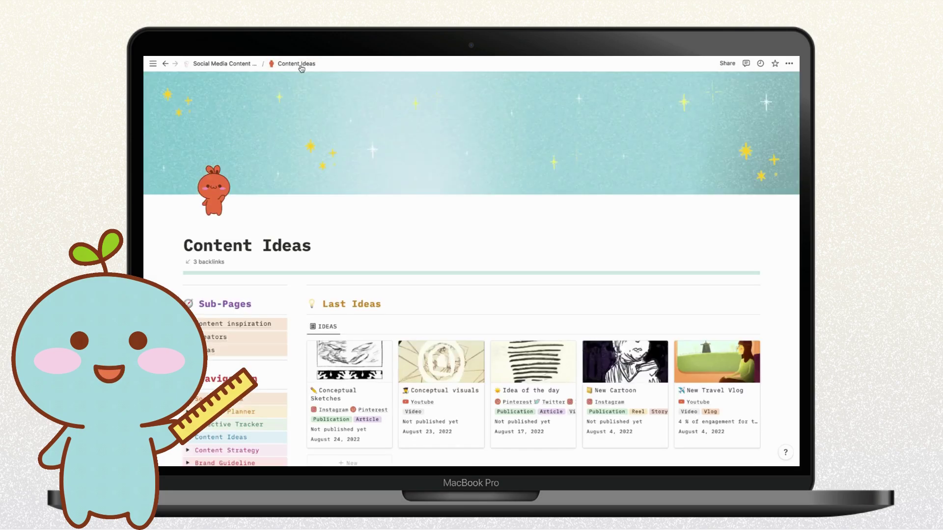
click(216, 339)
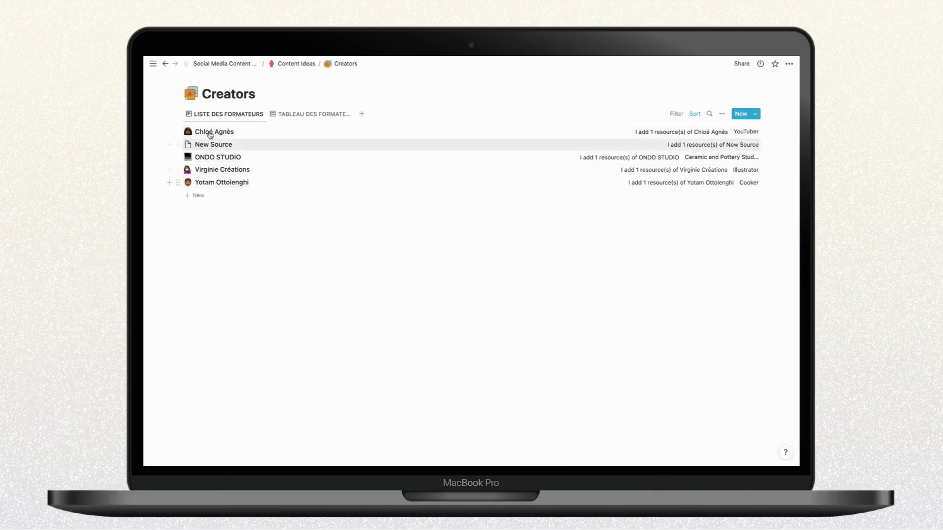
click(208, 147)
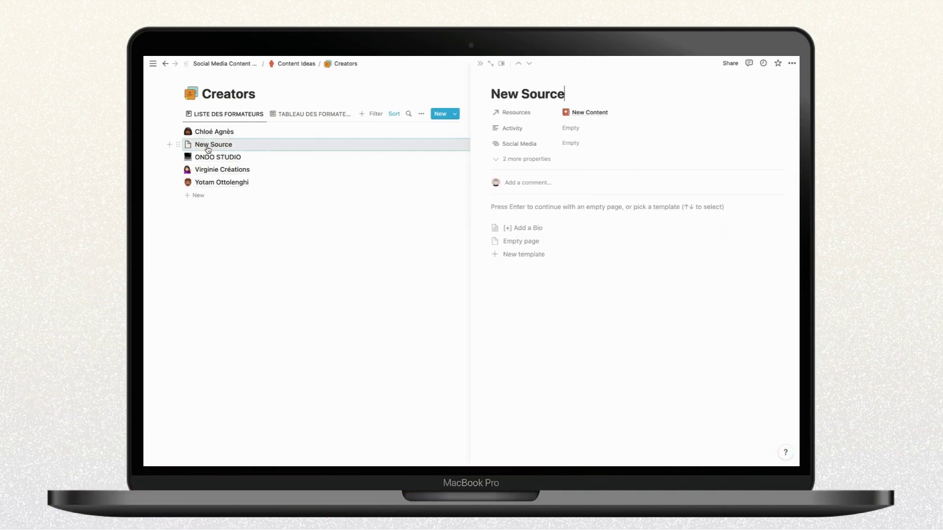
Apply the Add a Bio template to New Source and replace both placeholder biography paragraphs with the text New
click(525, 228)
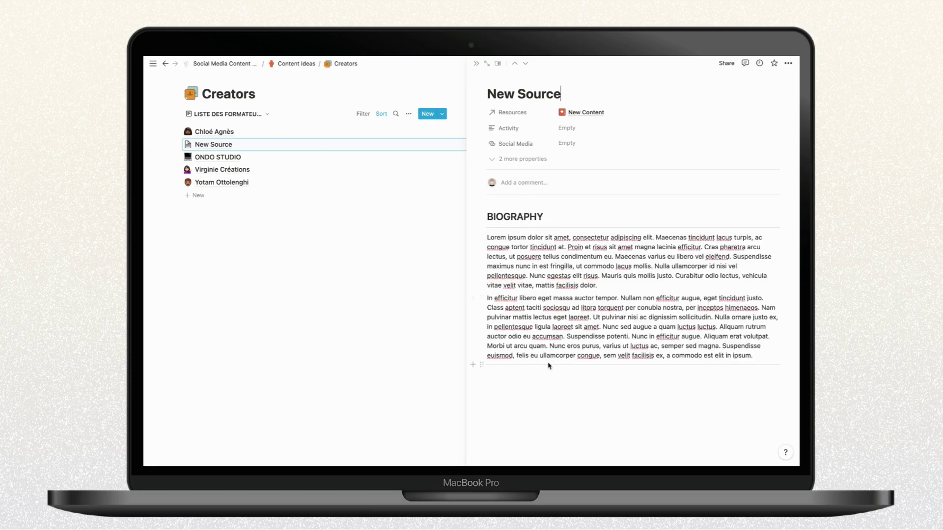
drag(789, 362, 500, 236)
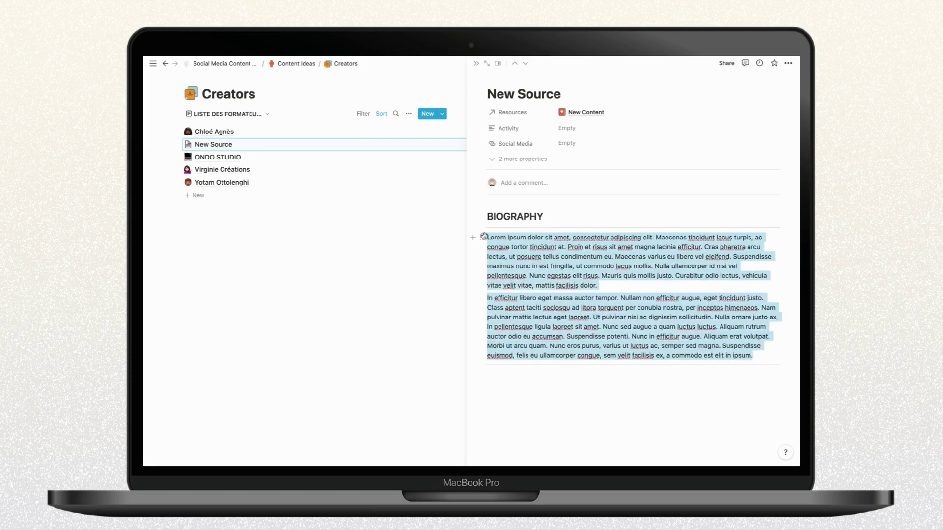
text(New)
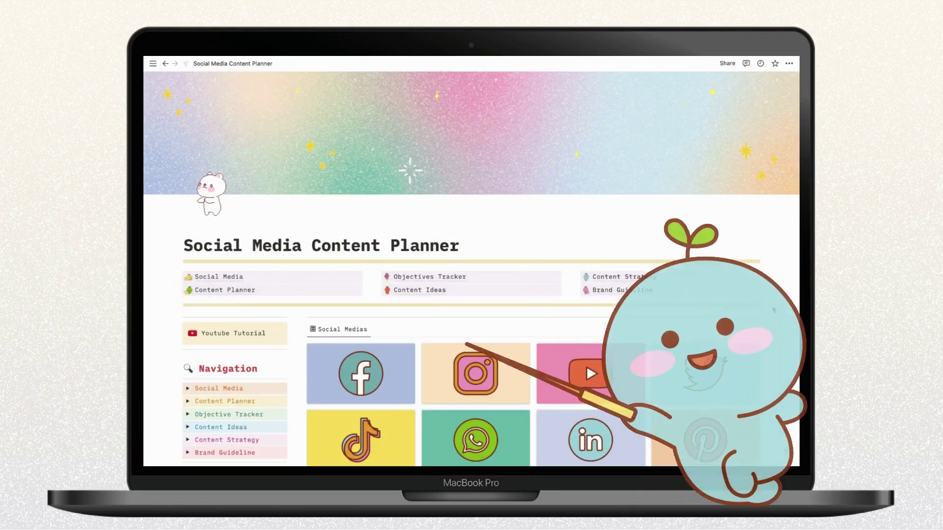
Open Content Strategy from the planner's main page and look over its Strategy Habits Tracker and weekly sections
click(629, 278)
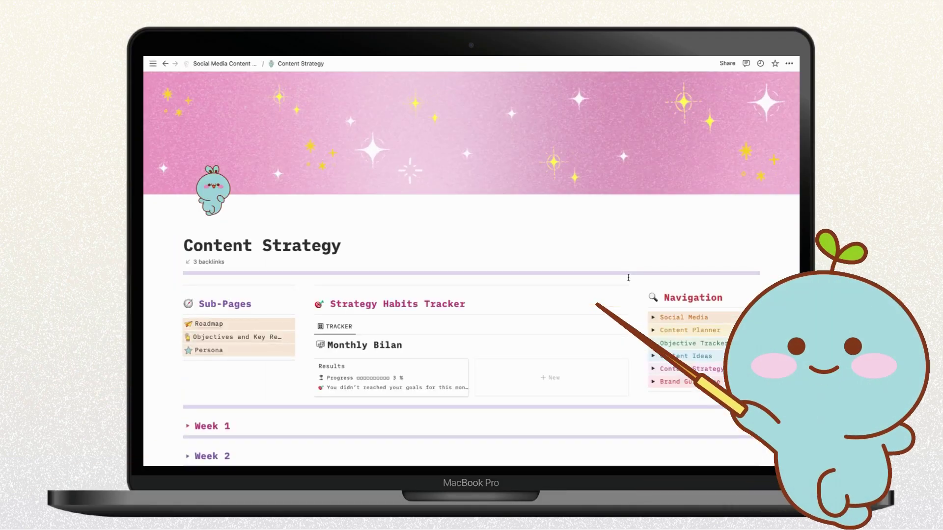
scroll(472, 270, down, 3)
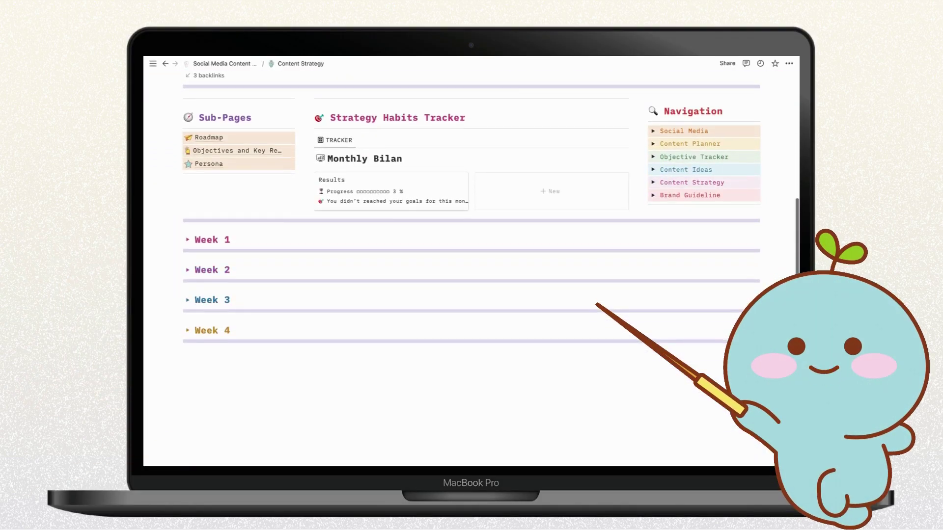
scroll(471, 270, up, 1)
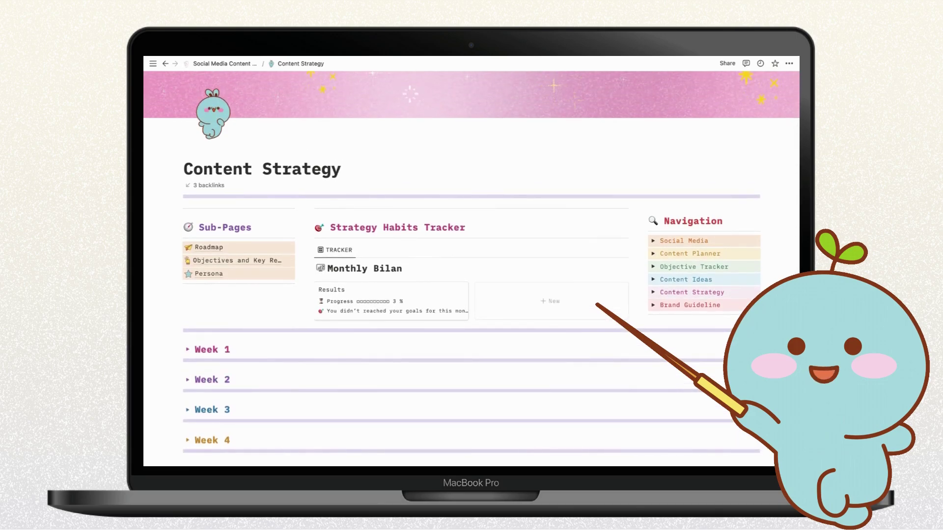
scroll(472, 270, down, 3)
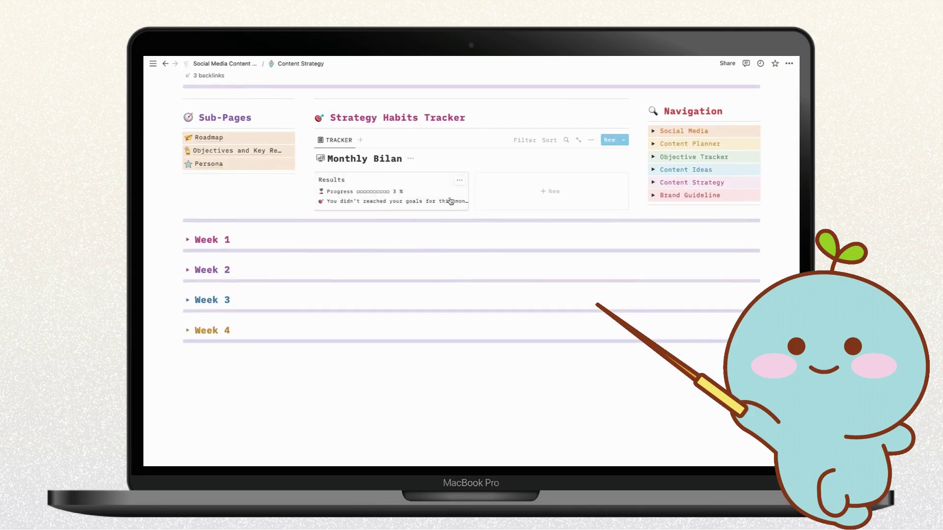
Expand Week 1 in Content Strategy, examine its week overview and daily trackers, and collapse the section again
click(188, 240)
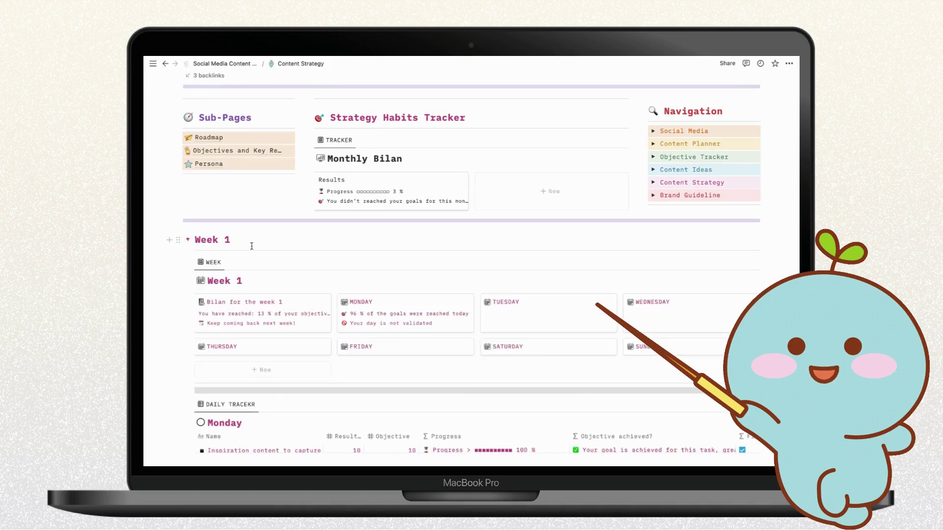
scroll(321, 302, down, 8)
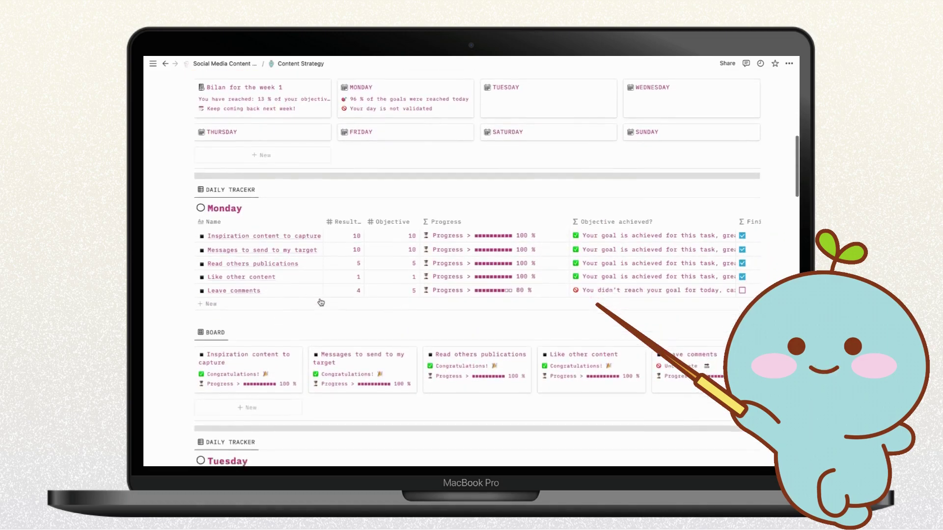
scroll(321, 302, down, 2)
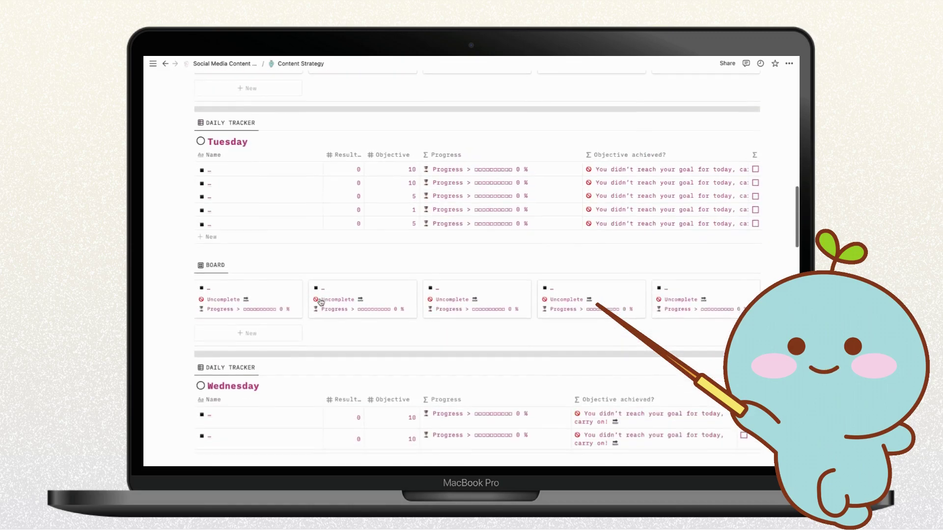
scroll(321, 303, down, 20)
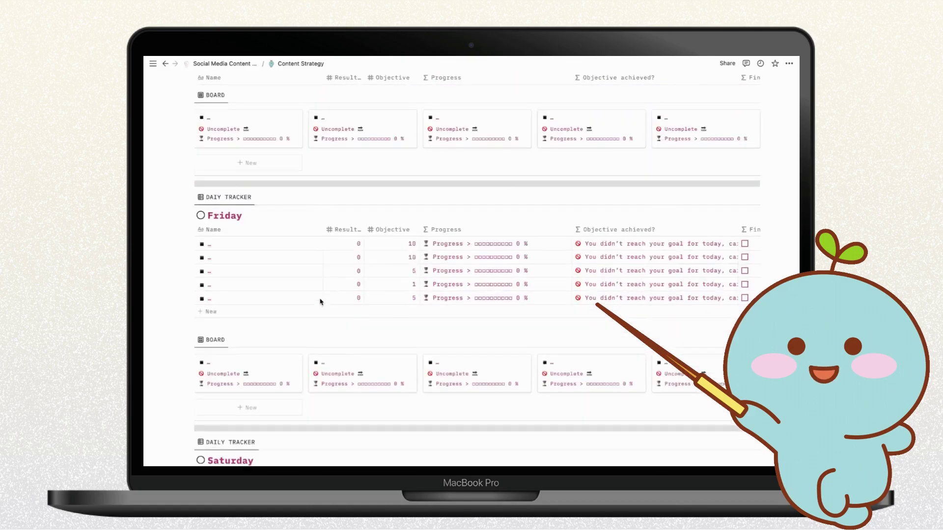
scroll(319, 298, down, 15)
scroll(320, 299, up, 6)
scroll(319, 298, up, 20)
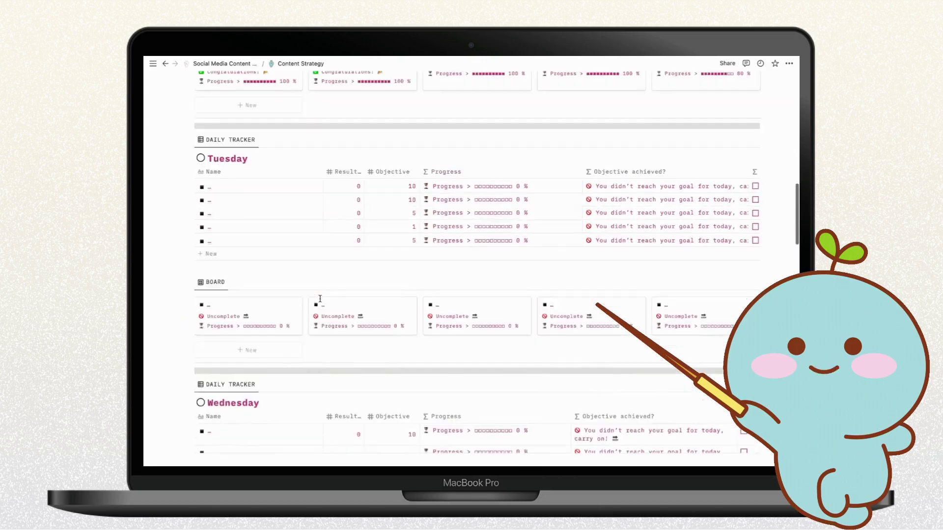
scroll(321, 302, up, 8)
scroll(320, 302, down, 14)
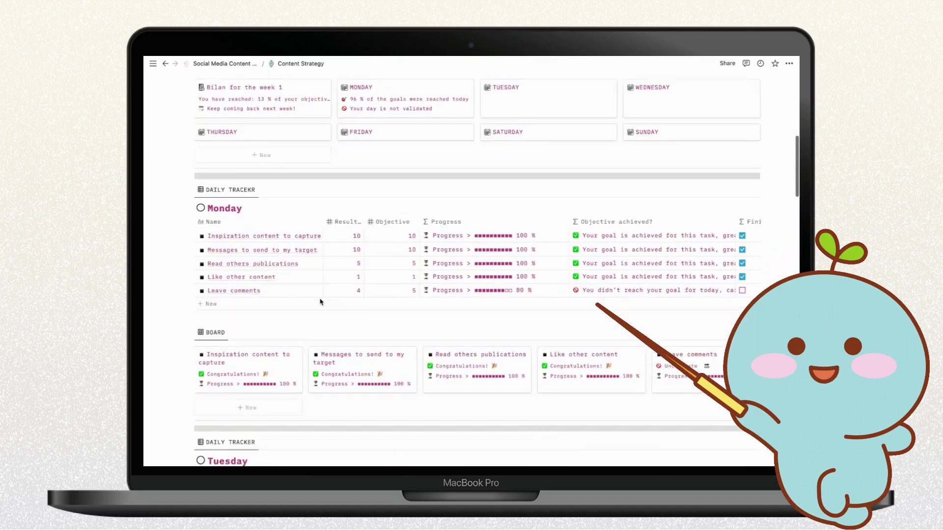
scroll(320, 301, down, 1)
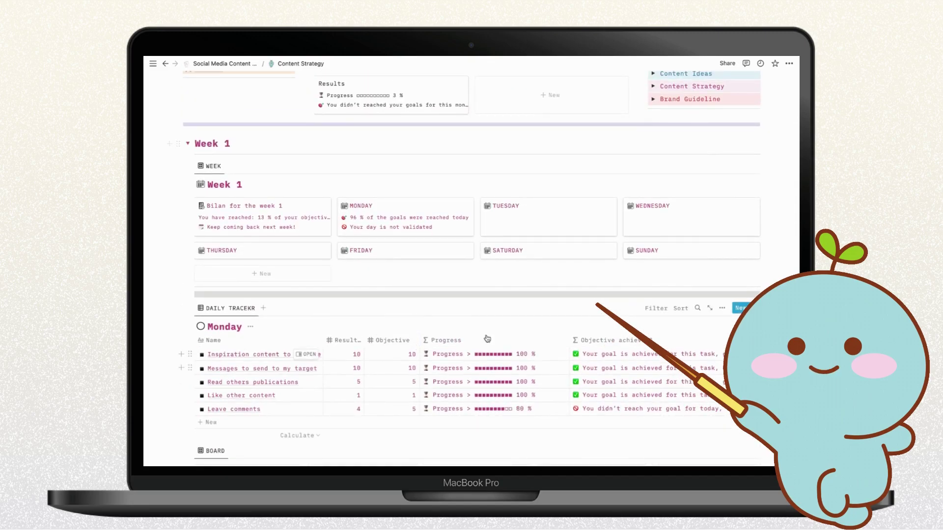
scroll(405, 268, up, 10)
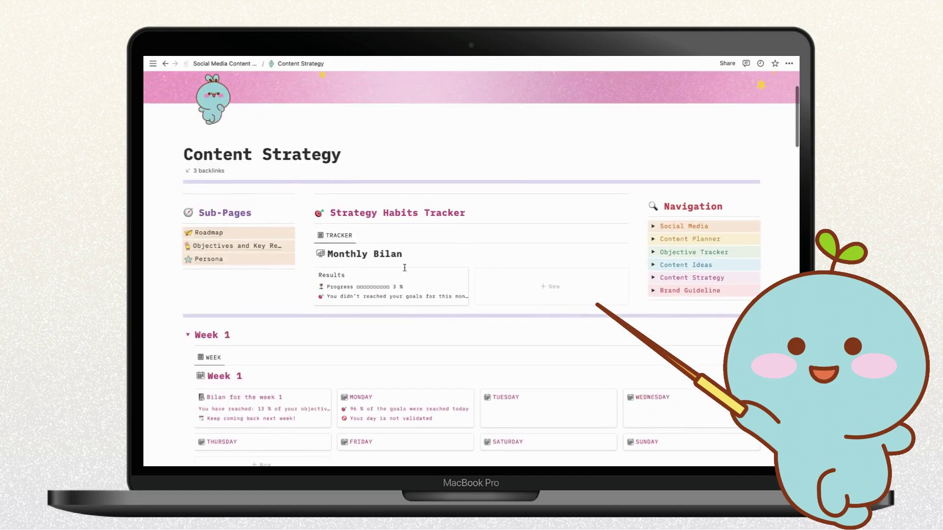
click(188, 337)
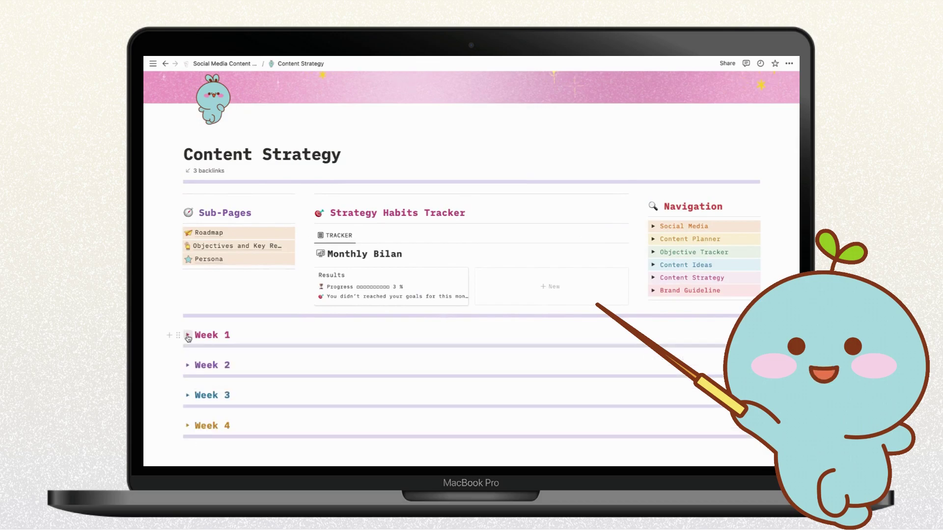
Open Objectives and Key Results, review the monthly results and targets in 2022 OKRs, and return to the OKRs overview
click(226, 246)
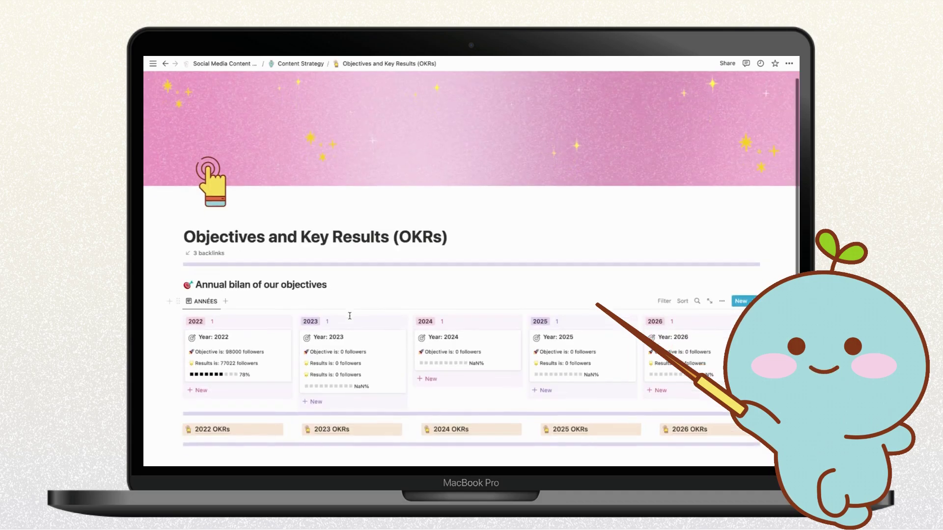
scroll(349, 315, down, 3)
click(225, 328)
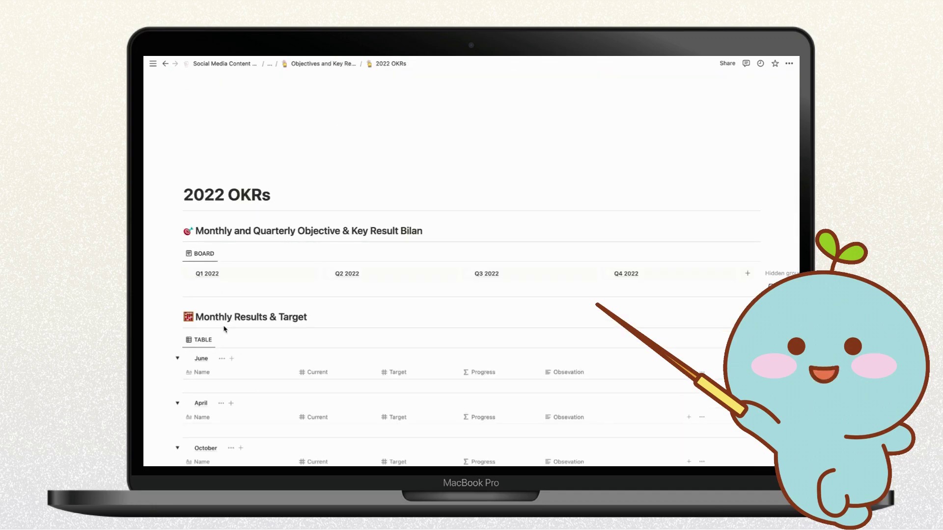
scroll(225, 329, down, 3)
scroll(225, 330, down, 8)
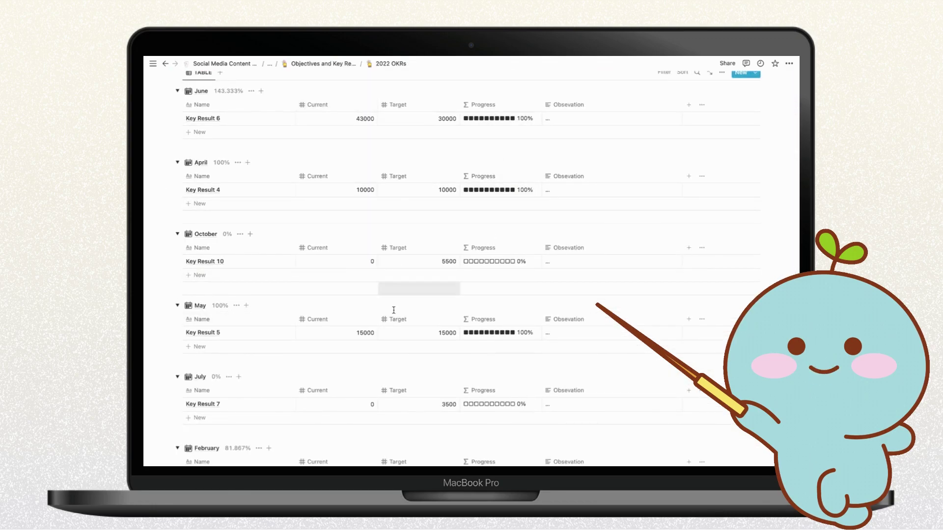
scroll(393, 312, down, 5)
scroll(393, 312, up, 15)
click(324, 63)
scroll(336, 164, down, 3)
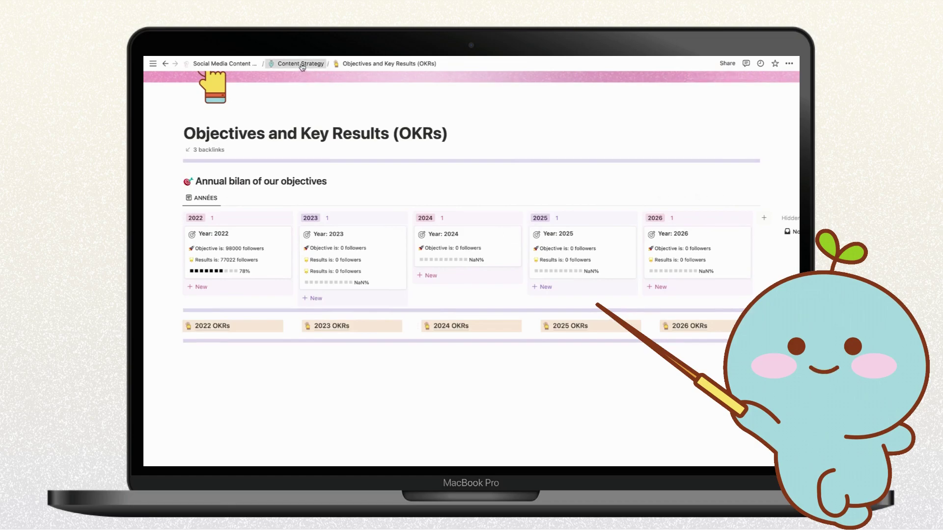
Review the vision and values and the yearly board on Content Strategy's Roadmap sub-page, and return to Content Strategy
click(301, 65)
click(212, 326)
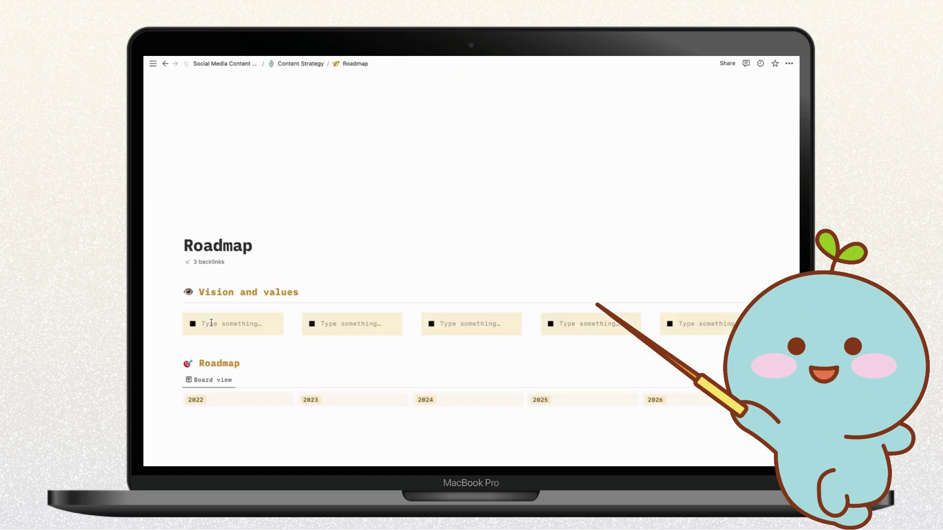
scroll(317, 208, down, 4)
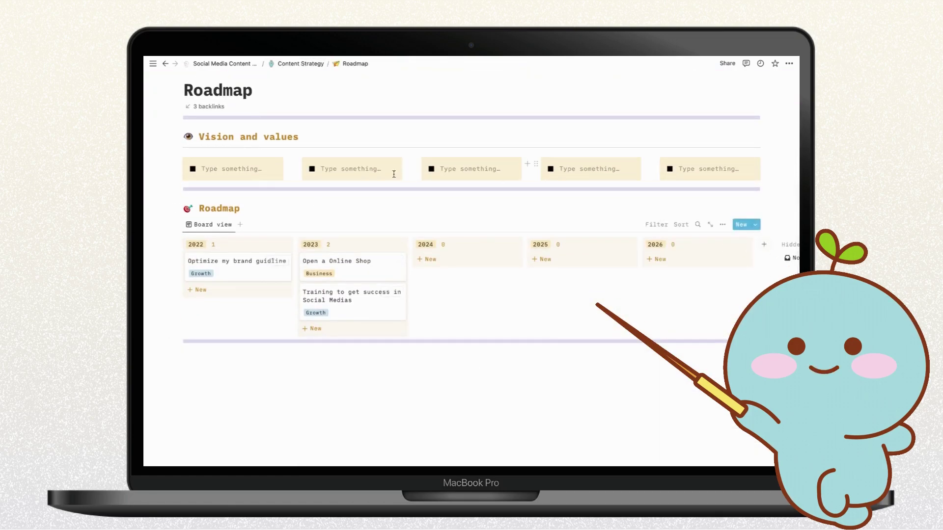
click(286, 65)
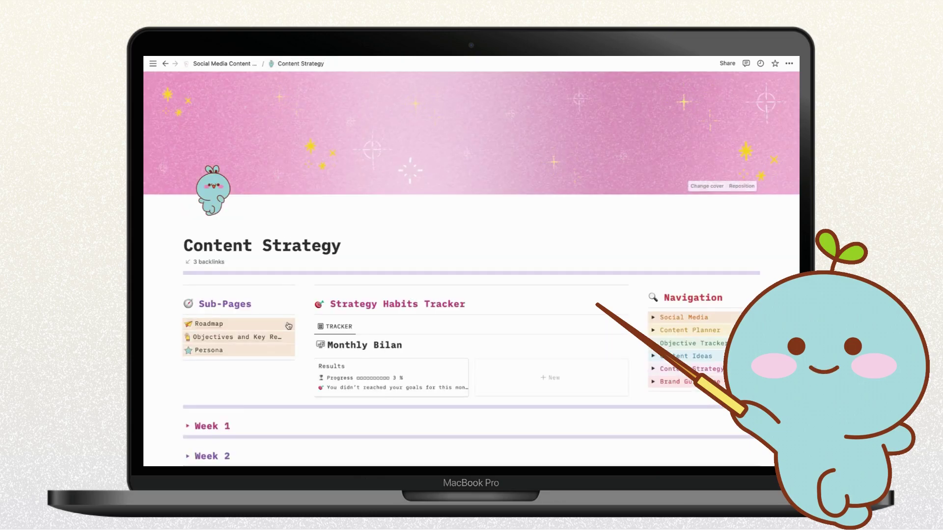
Open the Persona sub-page and look through its profile sections
scroll(207, 314, down, 2)
click(206, 304)
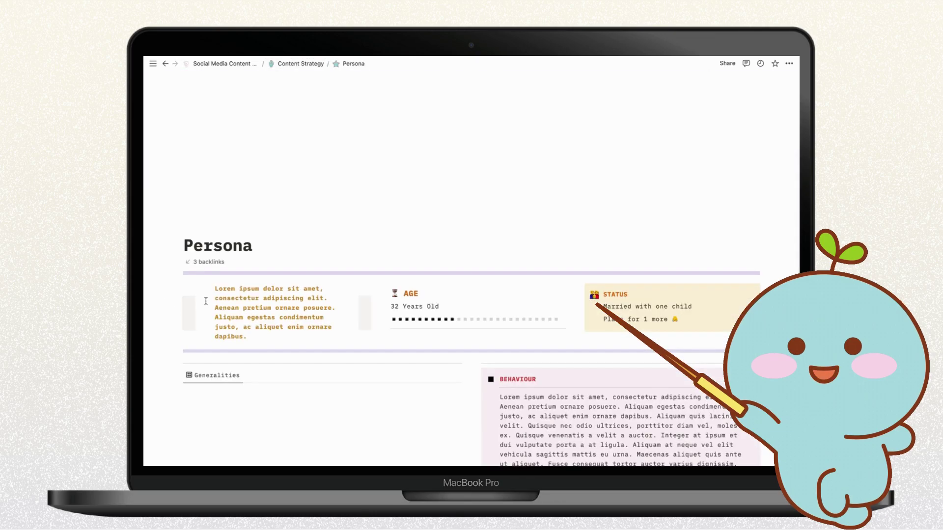
scroll(495, 356, down, 5)
scroll(494, 356, down, 10)
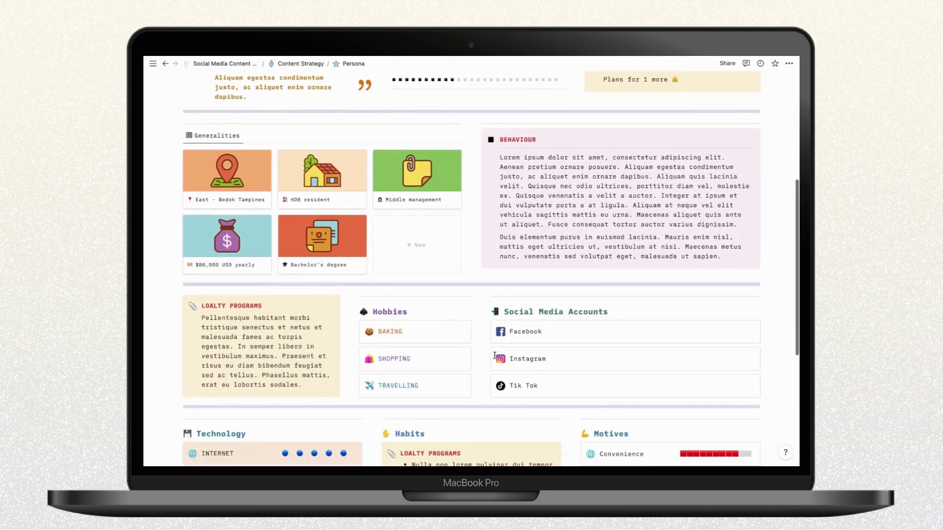
scroll(495, 356, up, 8)
scroll(495, 356, up, 1)
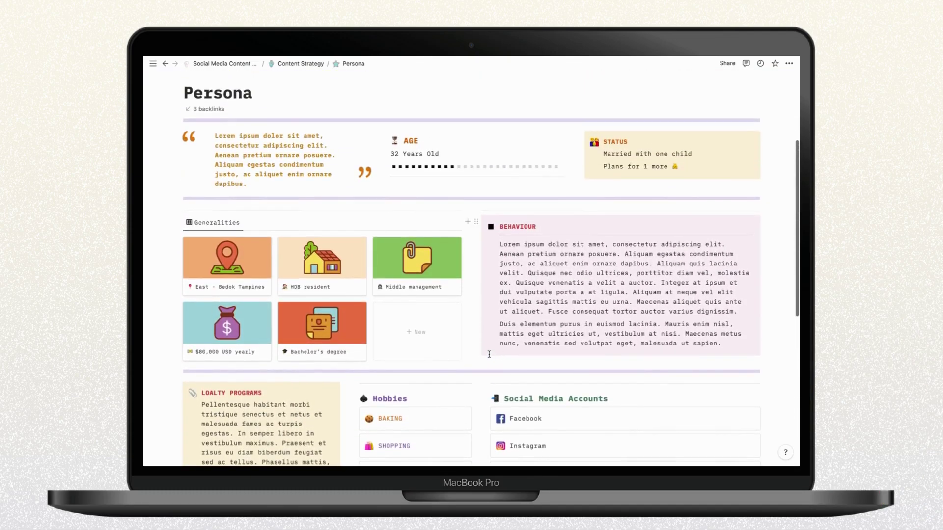
View the Location and Living Situation cards under Generalities, close each one, and return to Content Strategy
click(263, 274)
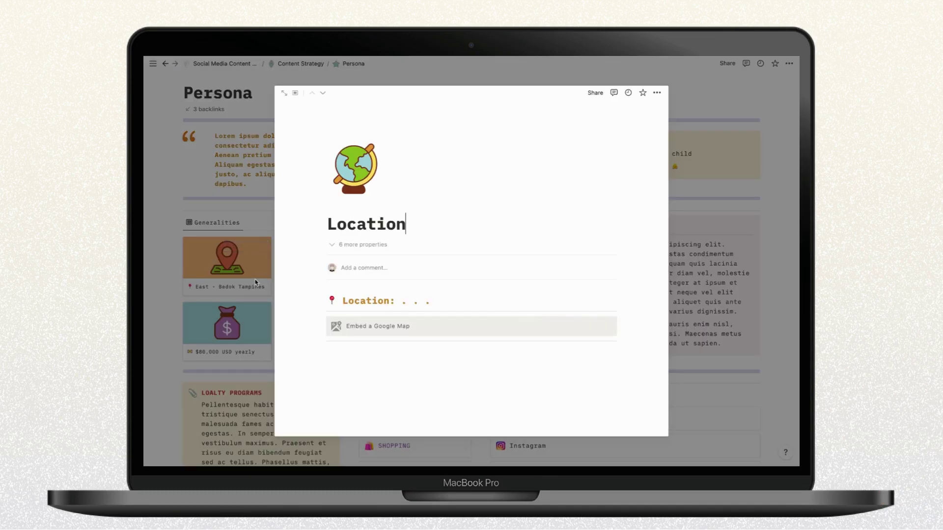
click(254, 285)
click(329, 280)
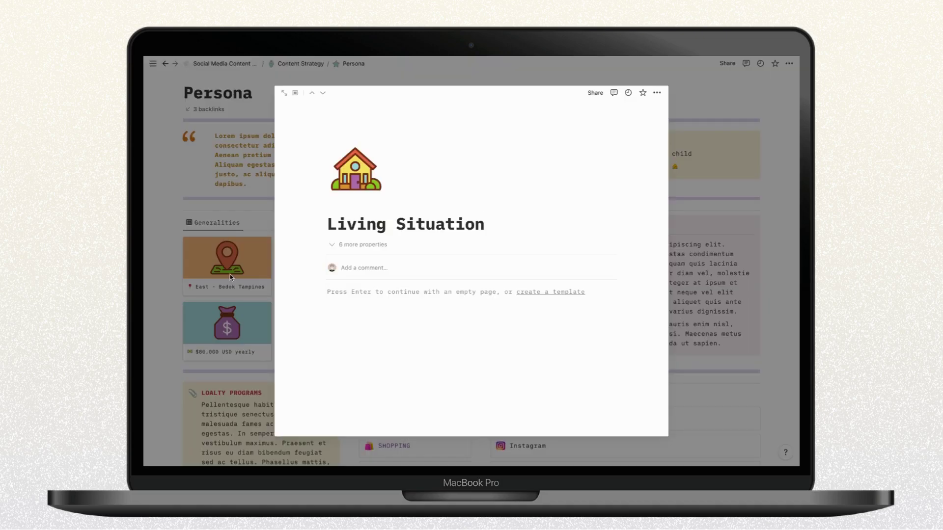
click(231, 278)
scroll(231, 278, up, 5)
scroll(230, 278, up, 1)
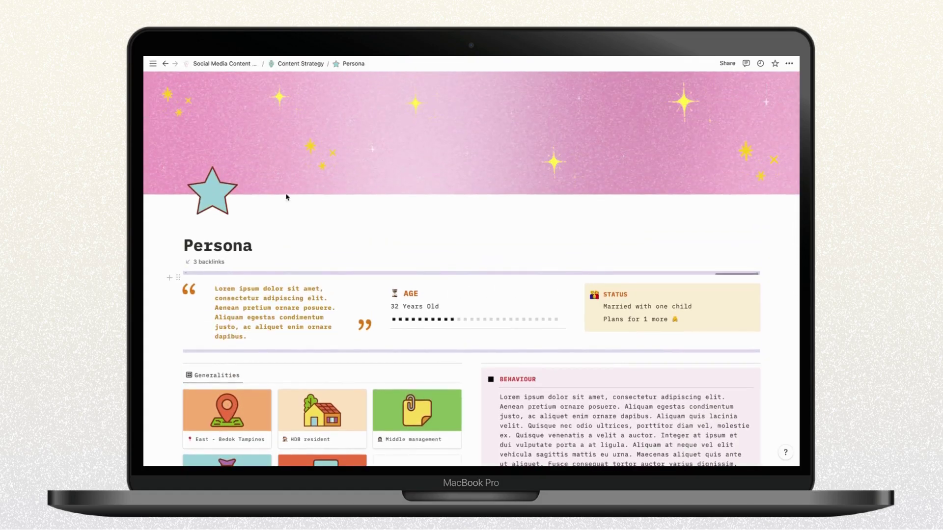
click(302, 64)
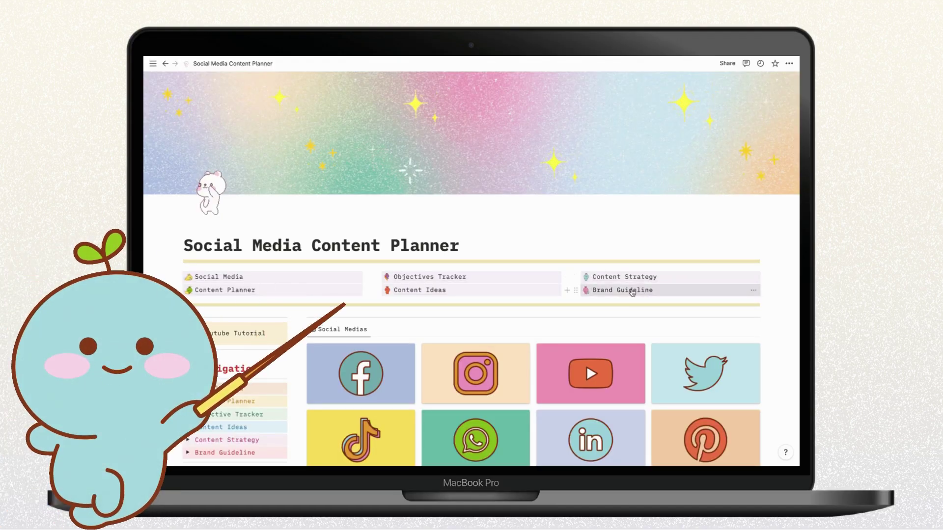
Open the Brand Guideline page, bring up its sharing options and copy the public web link
click(631, 290)
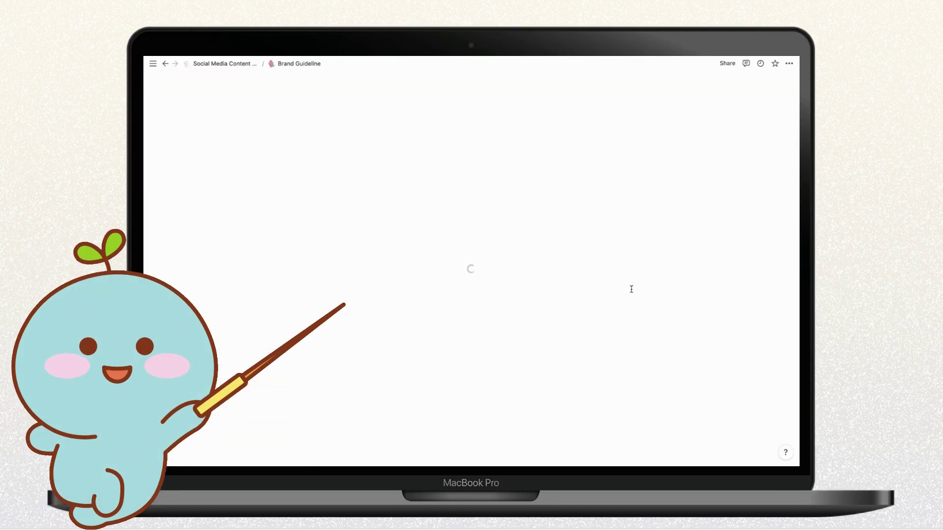
click(727, 63)
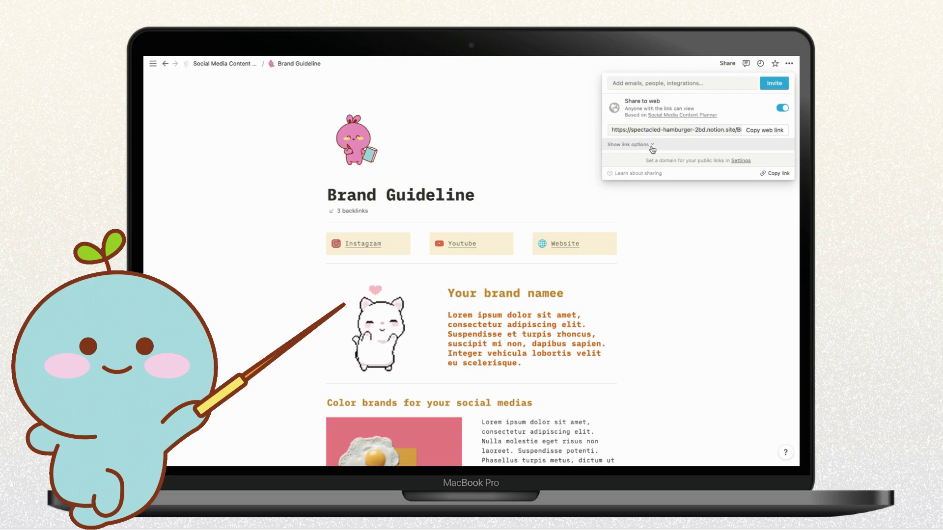
click(761, 132)
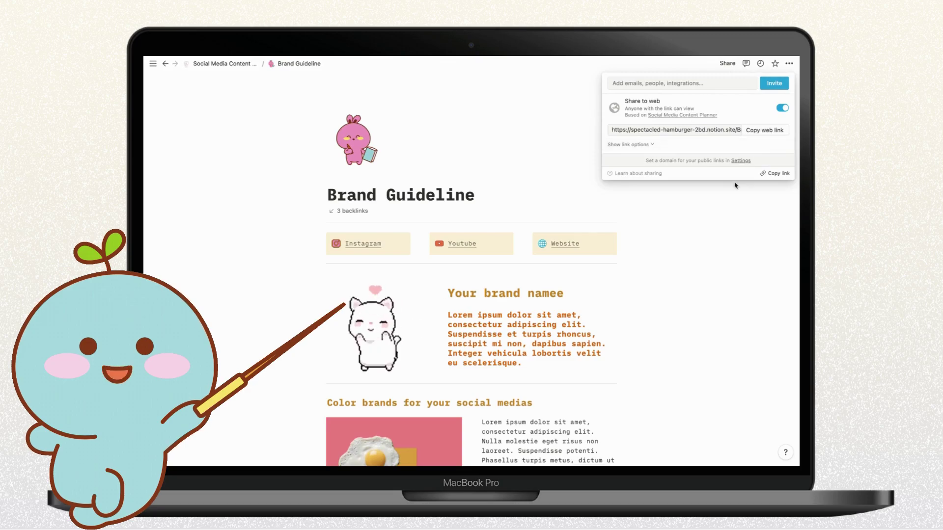
click(721, 211)
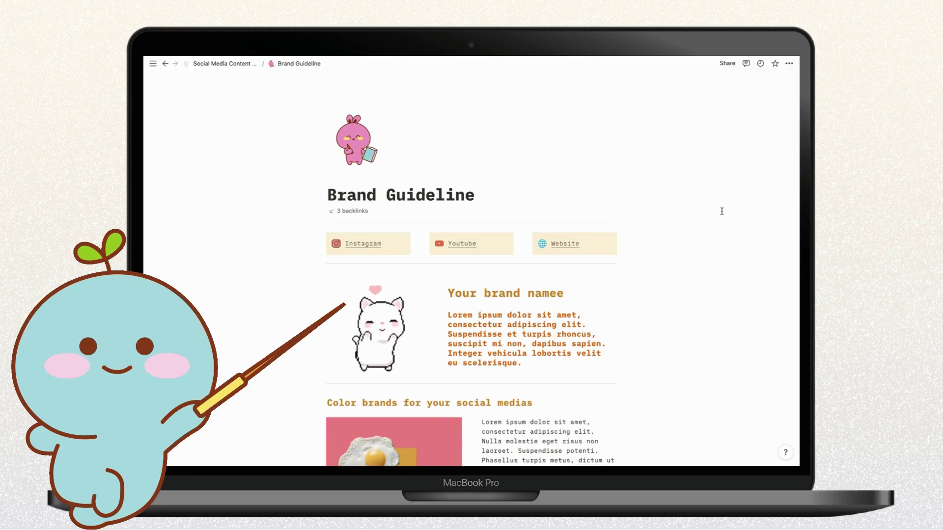
Open the link of the Website callout beneath the Brand Guideline title for editing, and close it without changes
scroll(721, 211, down, 2)
scroll(722, 211, down, 2)
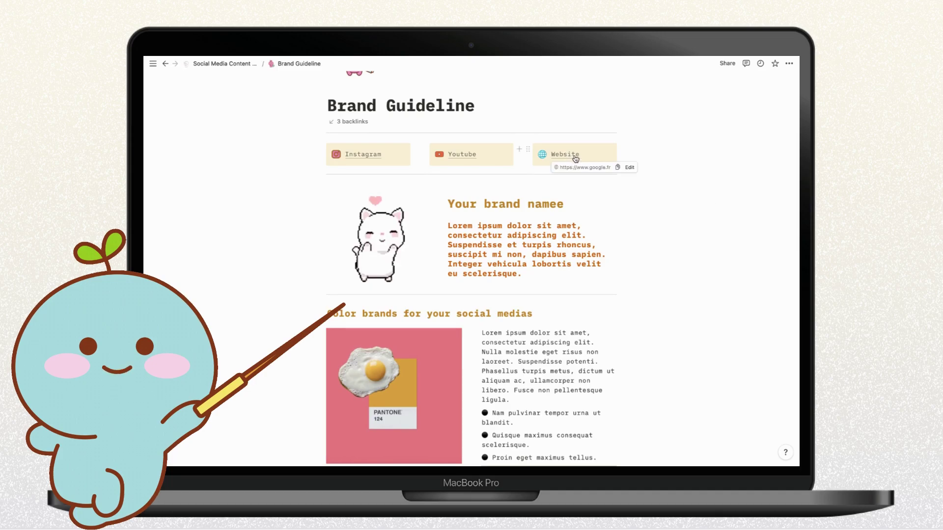
click(630, 169)
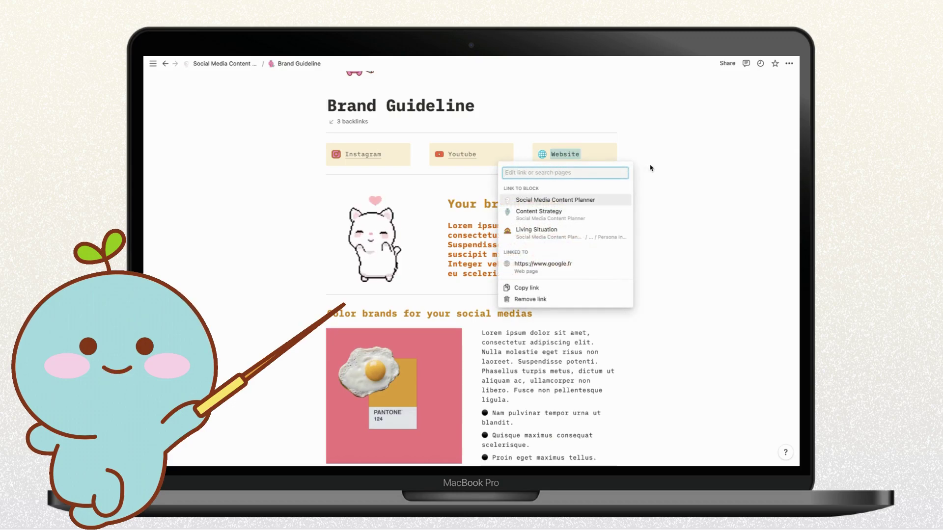
key(Escape)
click(636, 192)
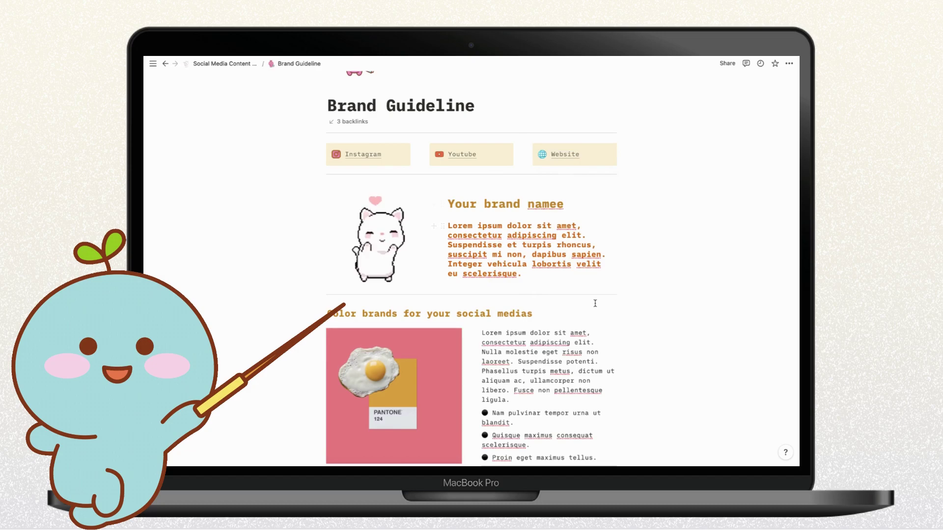
Replace the pink PANTONE 124 image under Color brands for your social medias with the image from the copied link
scroll(594, 304, down, 5)
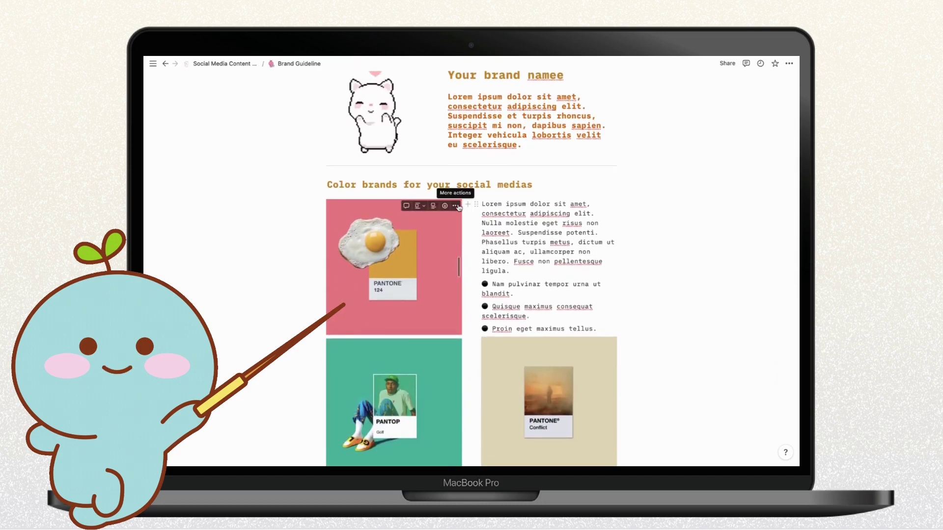
click(456, 206)
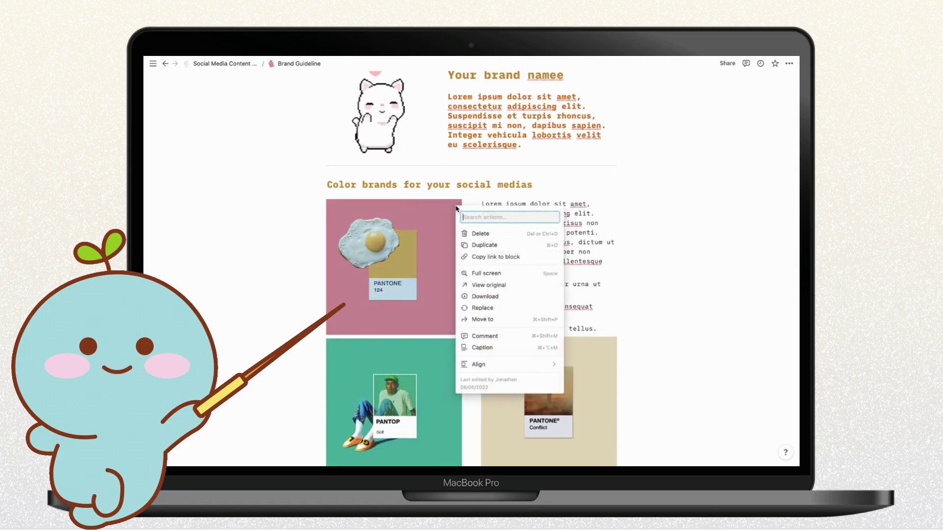
click(479, 309)
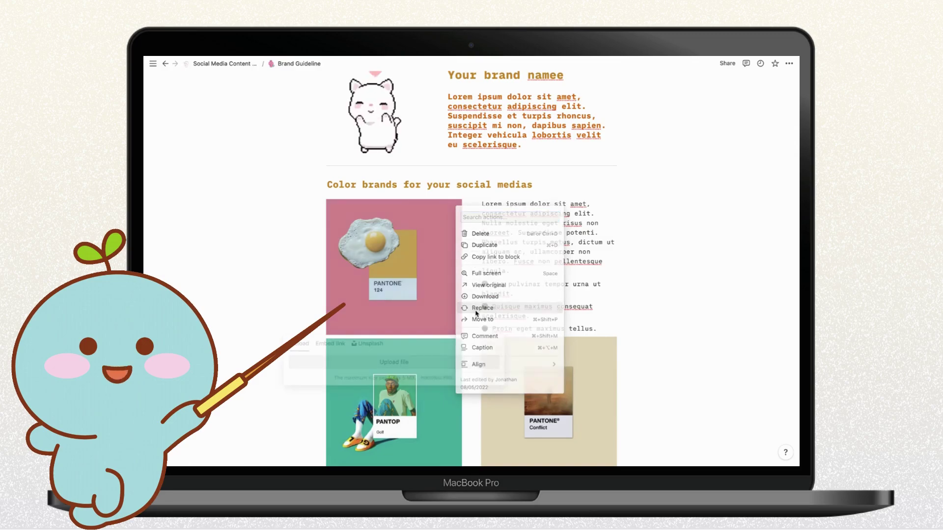
click(327, 346)
key(super+v)
click(358, 382)
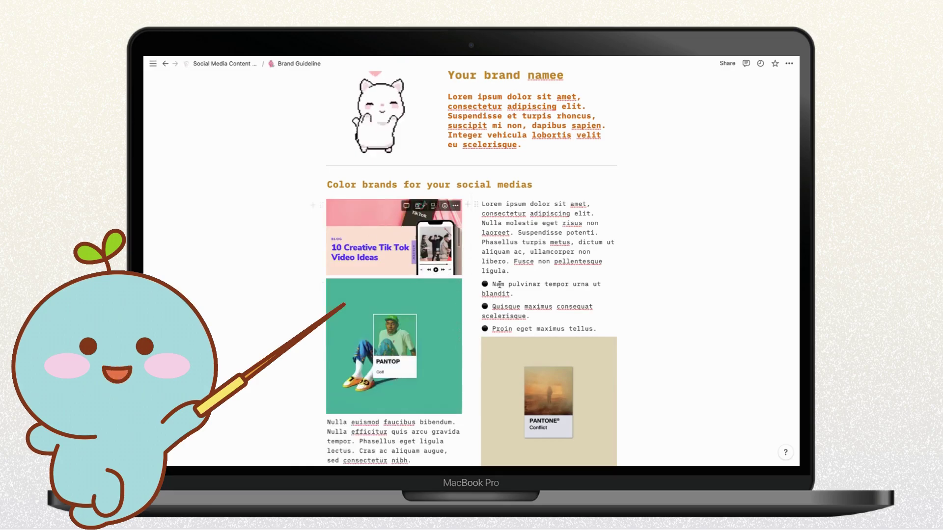
Check the link prompt of the Figma embed under Icons, and add a second Figma embed block below it
scroll(658, 312, down, 10)
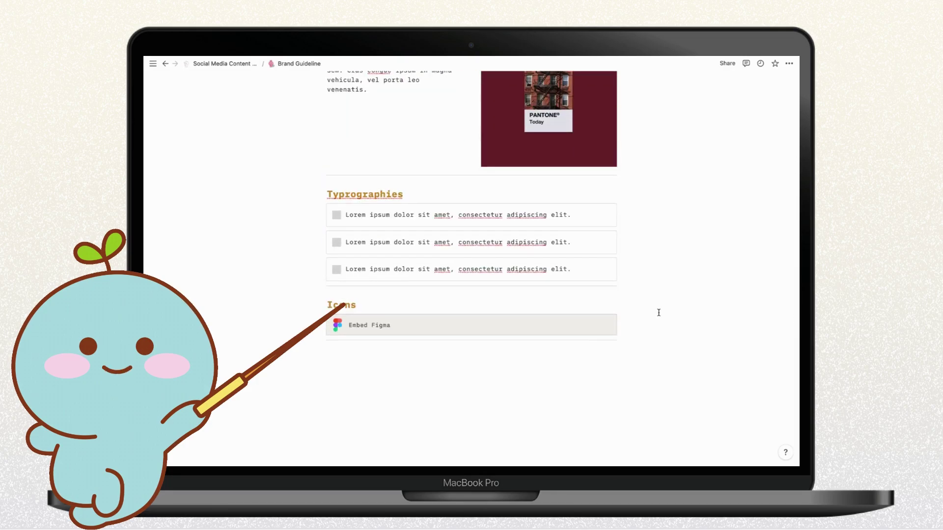
click(383, 328)
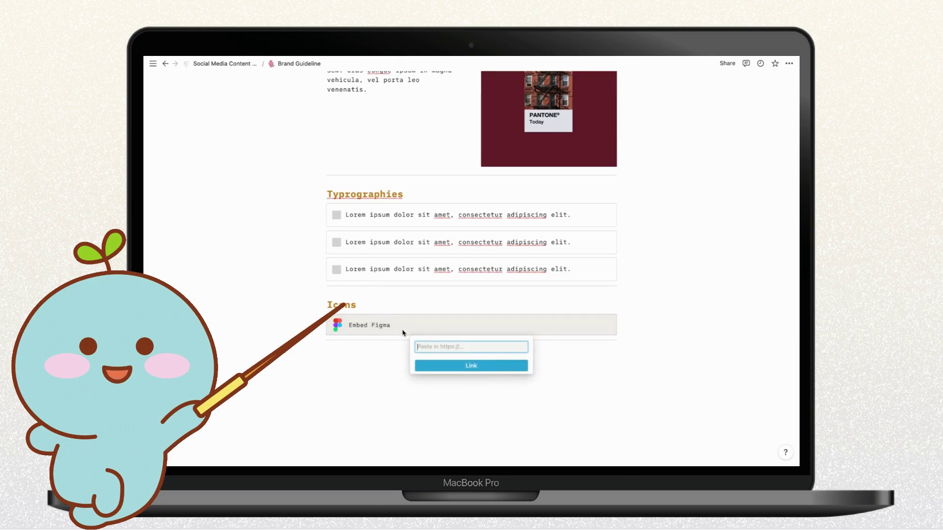
click(313, 321)
click(313, 321)
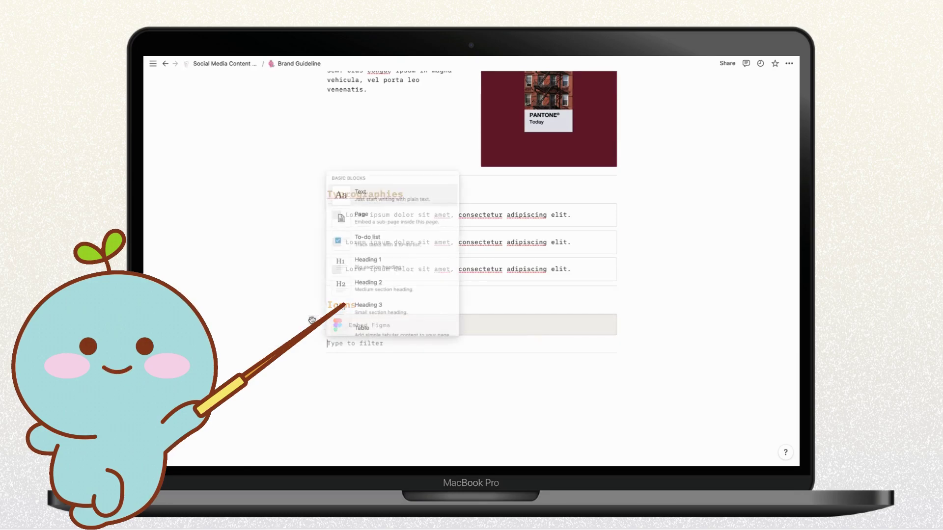
text(figma)
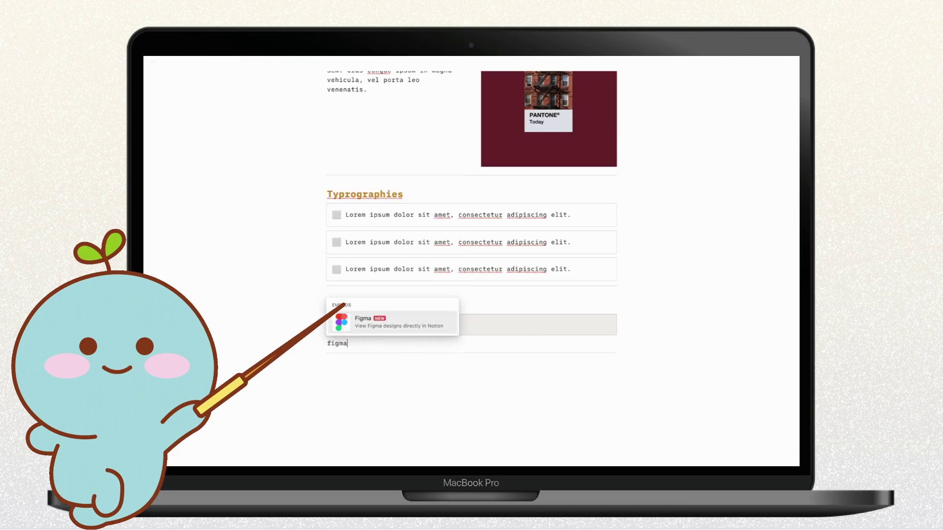
key(Return)
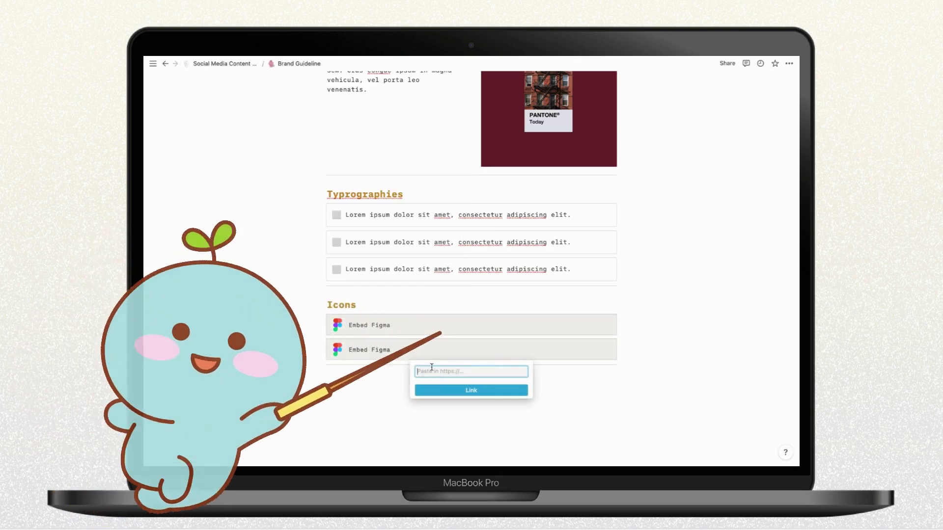